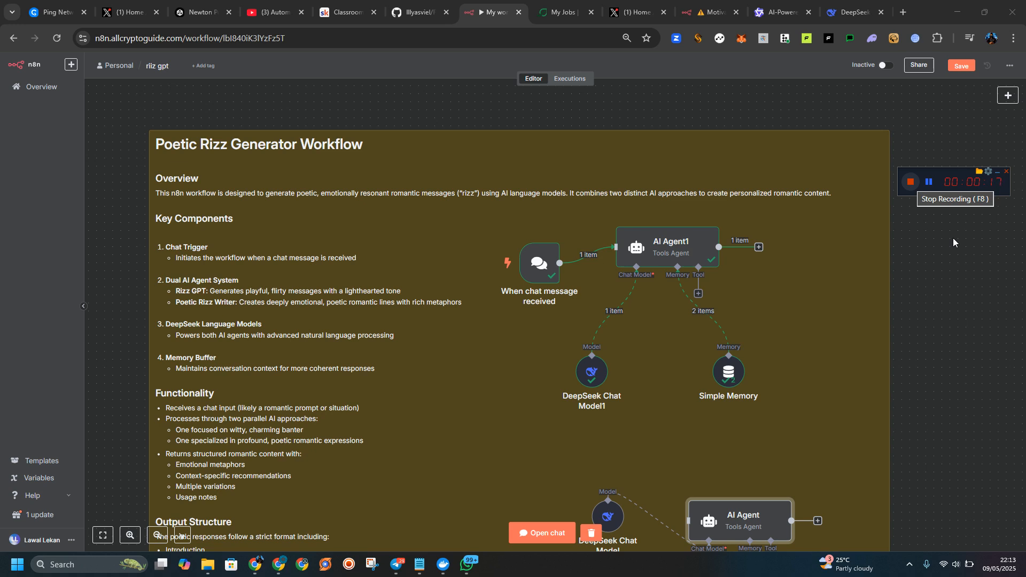
Edit the sticky note's heading by removing the word "Generator" so it reads "Poetic Rizz Workflow"
{"action": "left_click", "coordinate": [336, 152]}
{"action": "double_click", "coordinate": [335, 153]}
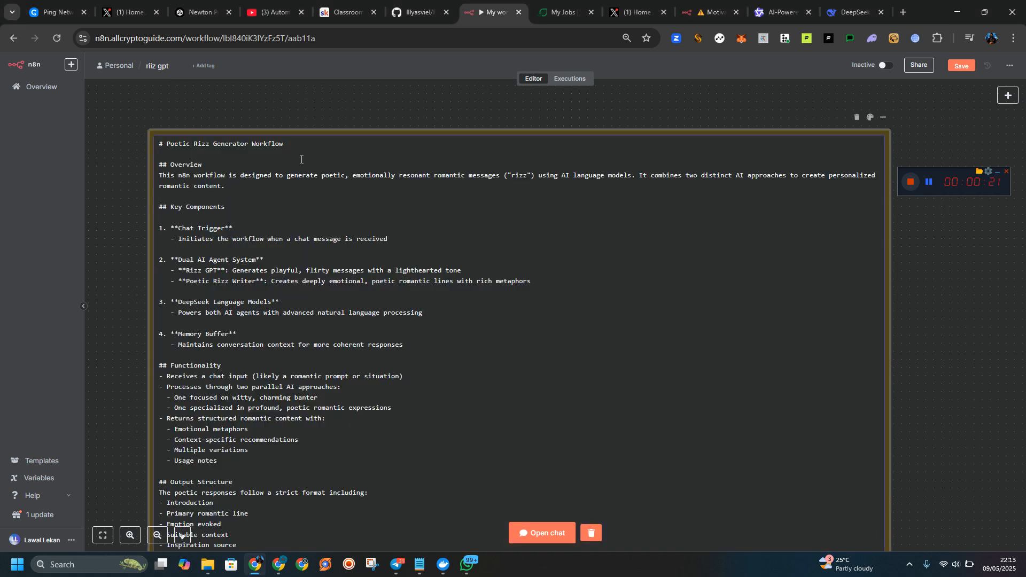
{"action": "double_click", "coordinate": [226, 144]}
{"action": "key", "text": "BackSpace"}
{"action": "left_click", "coordinate": [284, 116]}
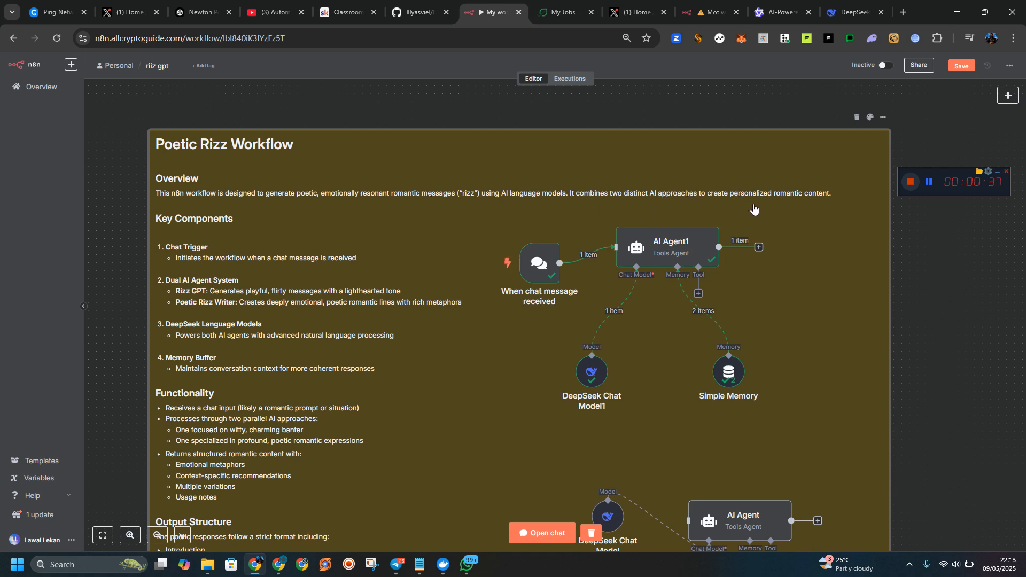
Open the workflow chat and review the AI Agent1 node's parameters and connected nodes, closing the chat when done
{"action": "mouse_move", "coordinate": [642, 215]}
{"action": "left_click", "coordinate": [483, 263]}
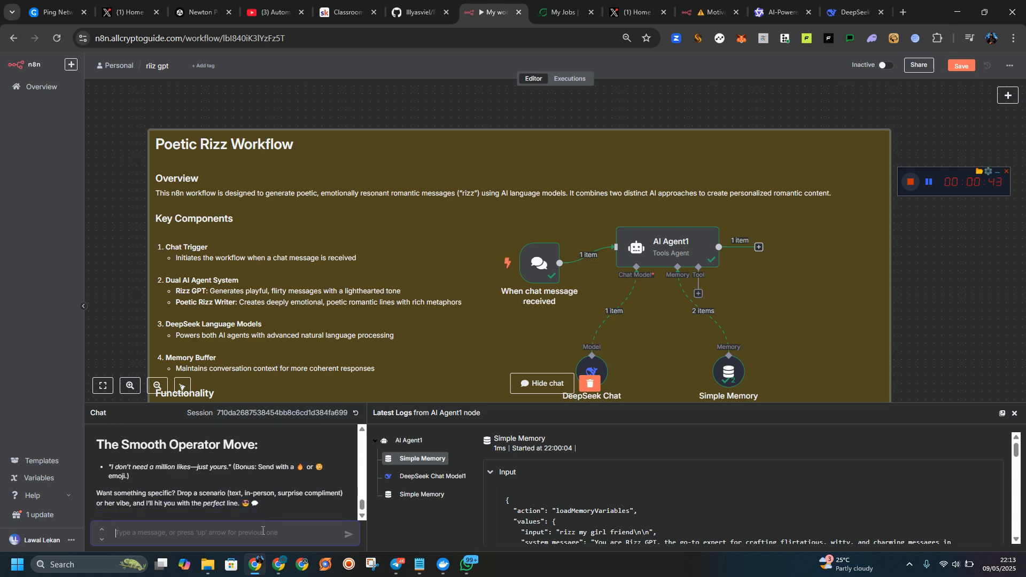
{"action": "double_click", "coordinate": [672, 250]}
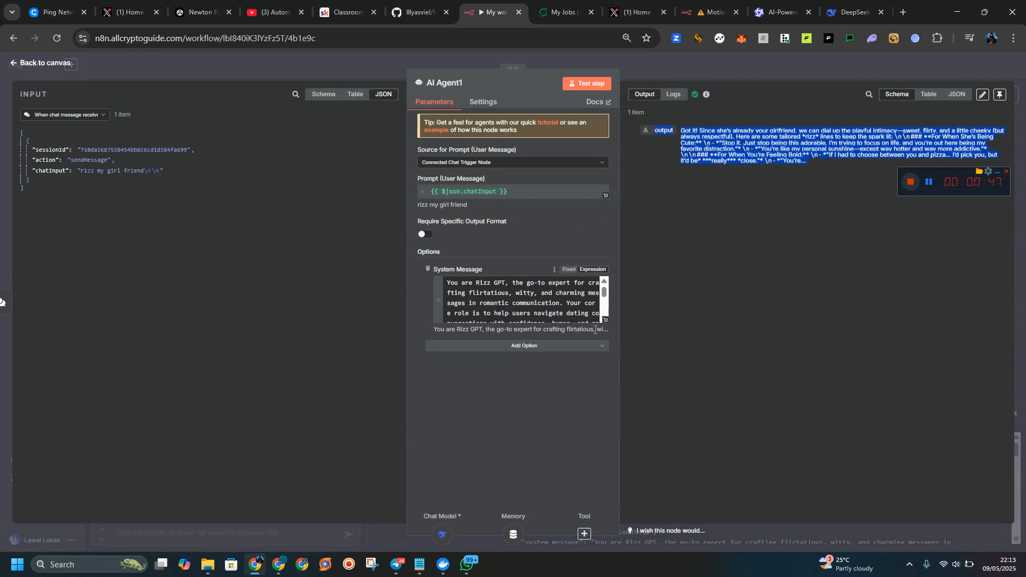
{"action": "left_click", "coordinate": [54, 65]}
{"action": "scroll", "coordinate": [747, 325], "scroll_direction": "down", "scroll_amount": 1}
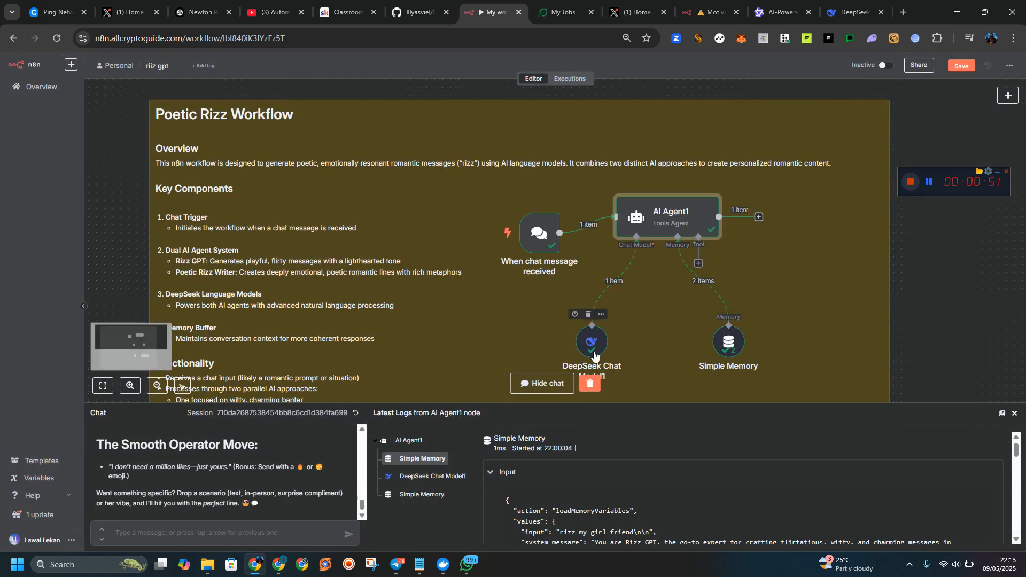
{"action": "scroll", "coordinate": [617, 326], "scroll_direction": "down", "scroll_amount": 1}
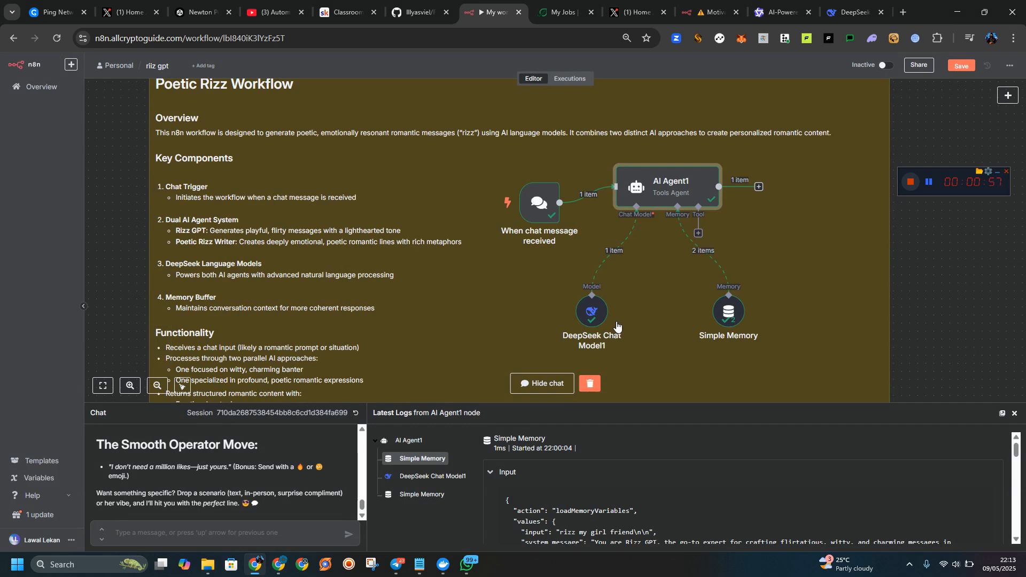
{"action": "left_click", "coordinate": [1014, 413]}
Try to add another Chat Trigger node on the empty canvas beside the sticky note
{"action": "left_click_drag", "start_coordinate": [971, 320], "coordinate": [304, 306]}
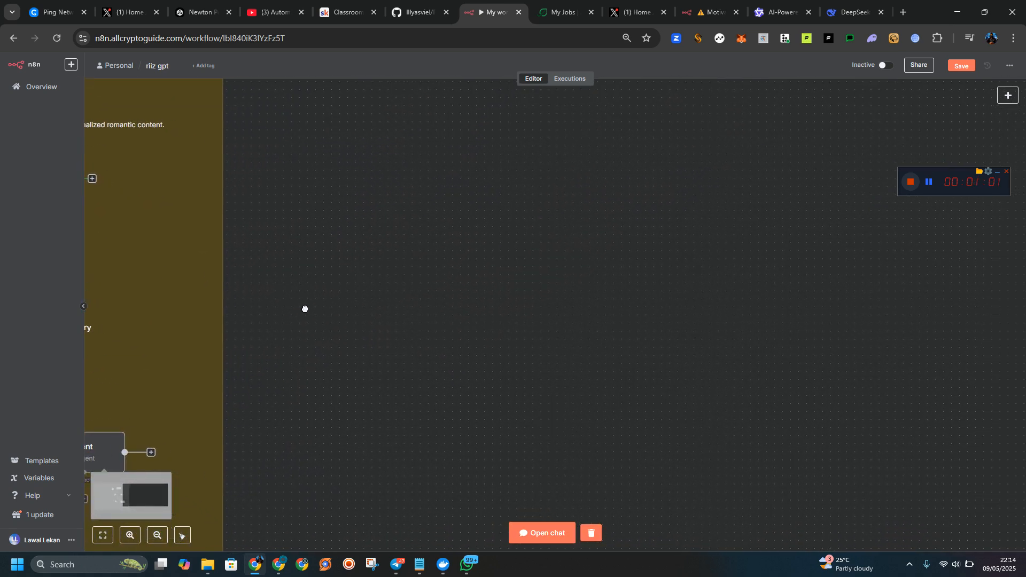
{"action": "left_click", "coordinate": [1002, 94]}
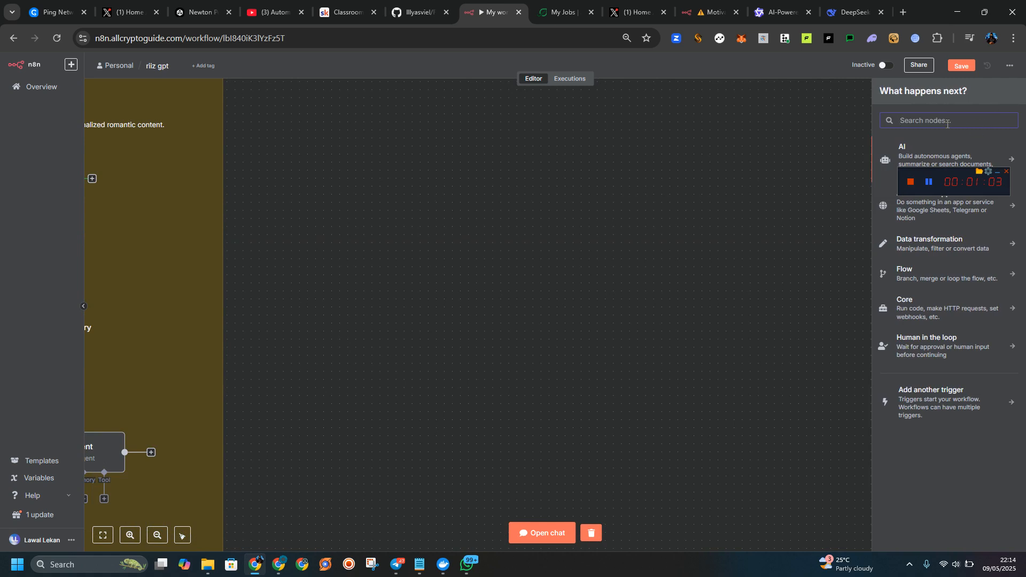
{"action": "type", "text": "chat"}
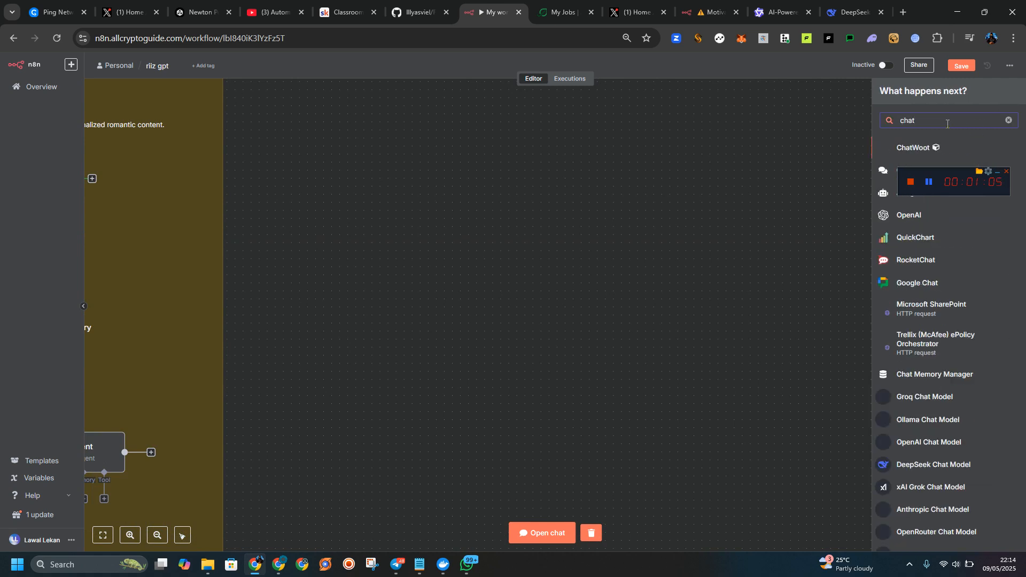
{"action": "key", "text": "BackSpace"}
{"action": "key", "text": "BackSpace"}
{"action": "key", "text": "BackSpace"}
{"action": "key", "text": "BackSpace"}
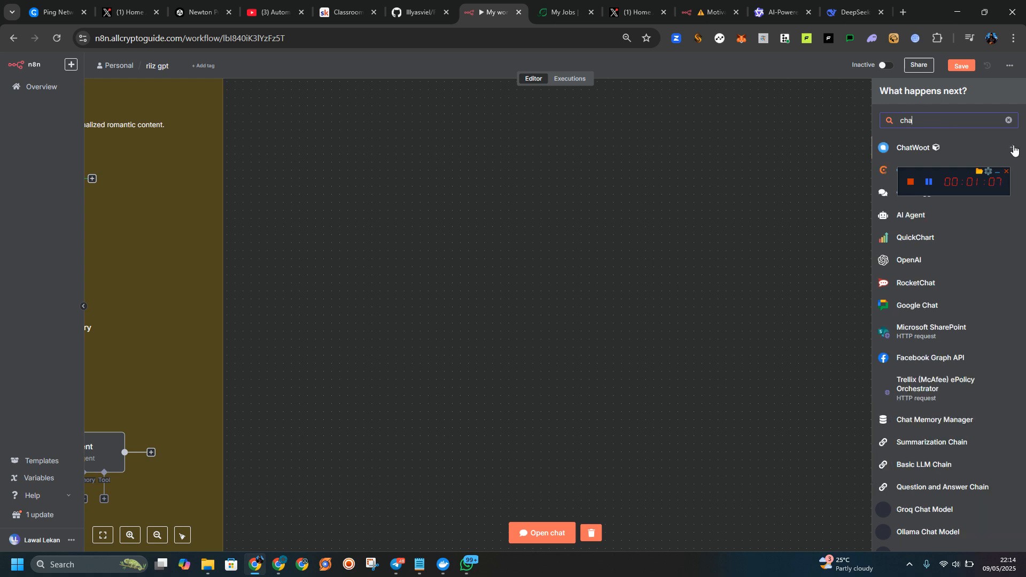
{"action": "left_click_drag", "start_coordinate": [939, 177], "coordinate": [819, 552]}
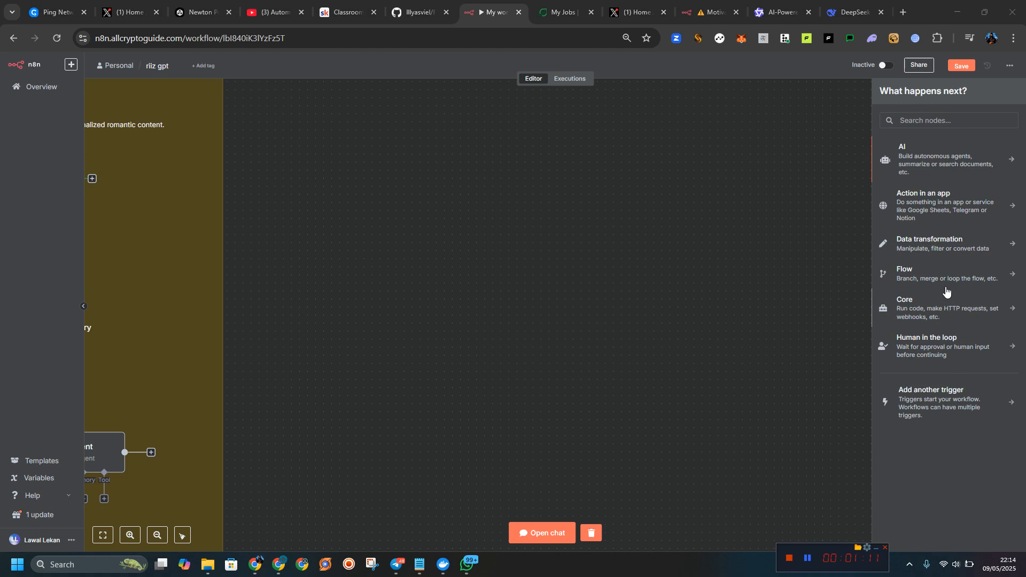
{"action": "left_click", "coordinate": [786, 191]}
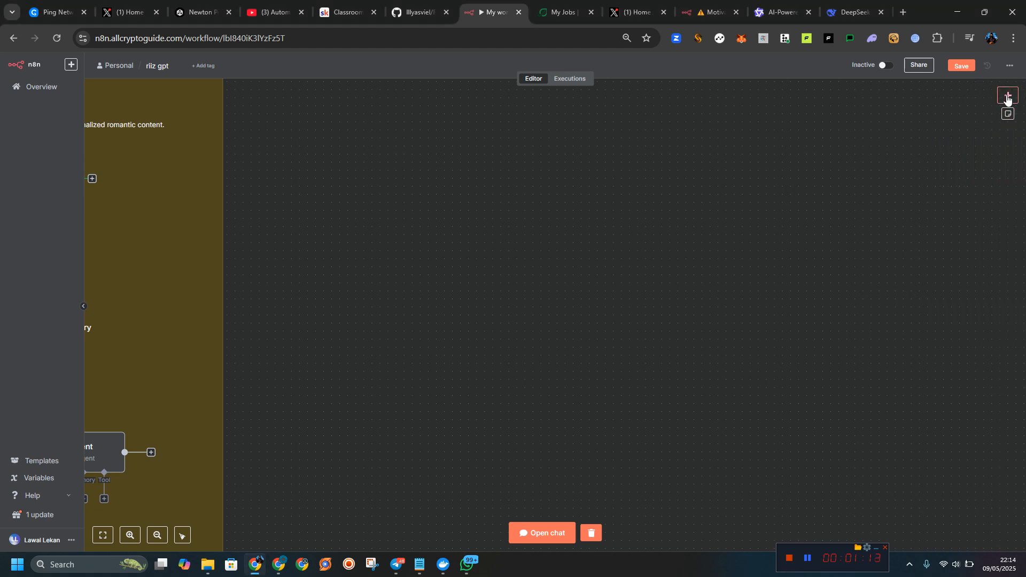
{"action": "left_click", "coordinate": [1007, 94]}
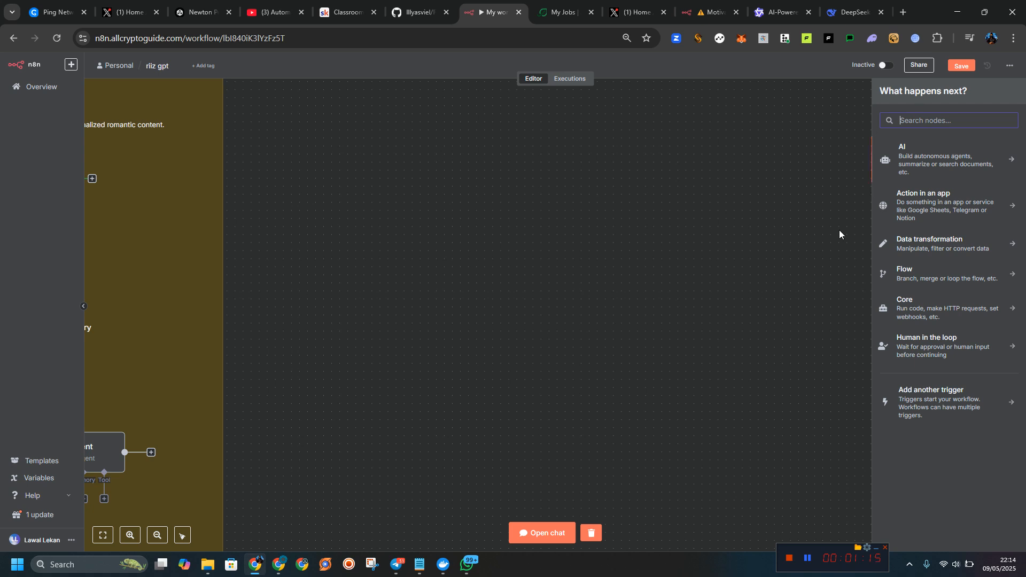
{"action": "type", "text": "cha"}
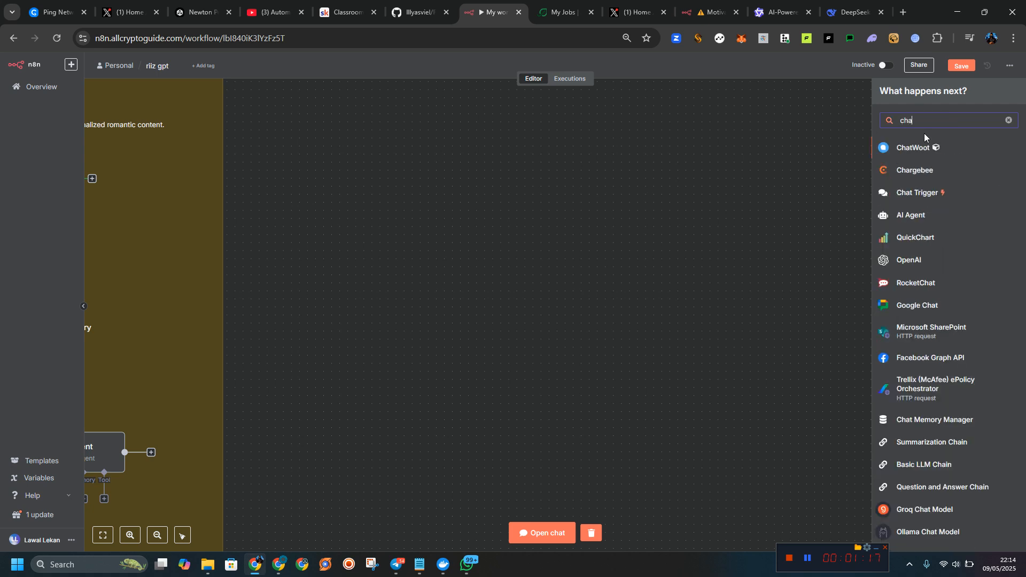
{"action": "left_click", "coordinate": [906, 193]}
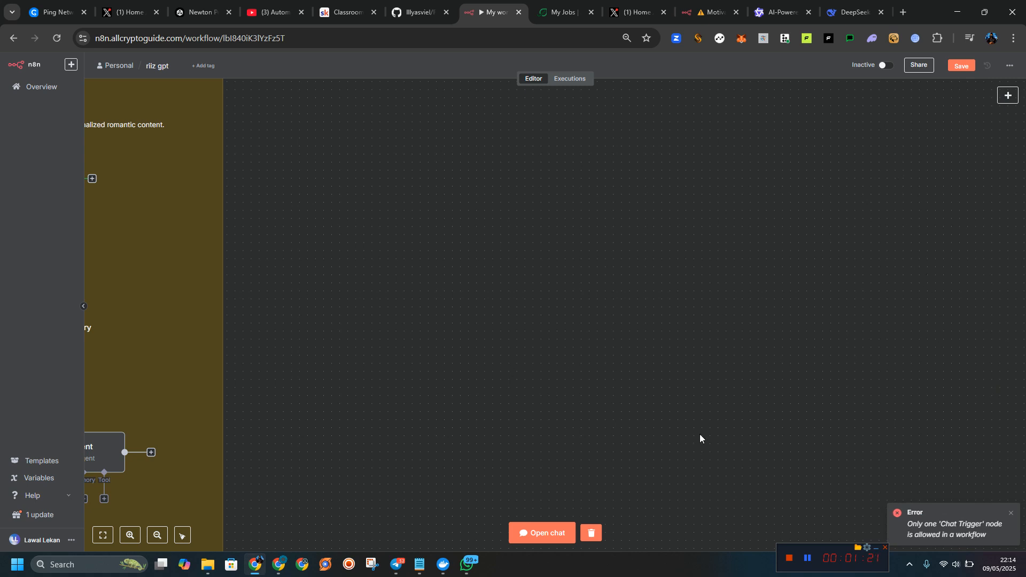
Disconnect the chat trigger from AI Agent1 and move it onto the empty canvas outside the sticky note
{"action": "left_click_drag", "start_coordinate": [488, 352], "coordinate": [808, 206]}
{"action": "scroll", "coordinate": [641, 187], "scroll_direction": "up", "scroll_amount": 2}
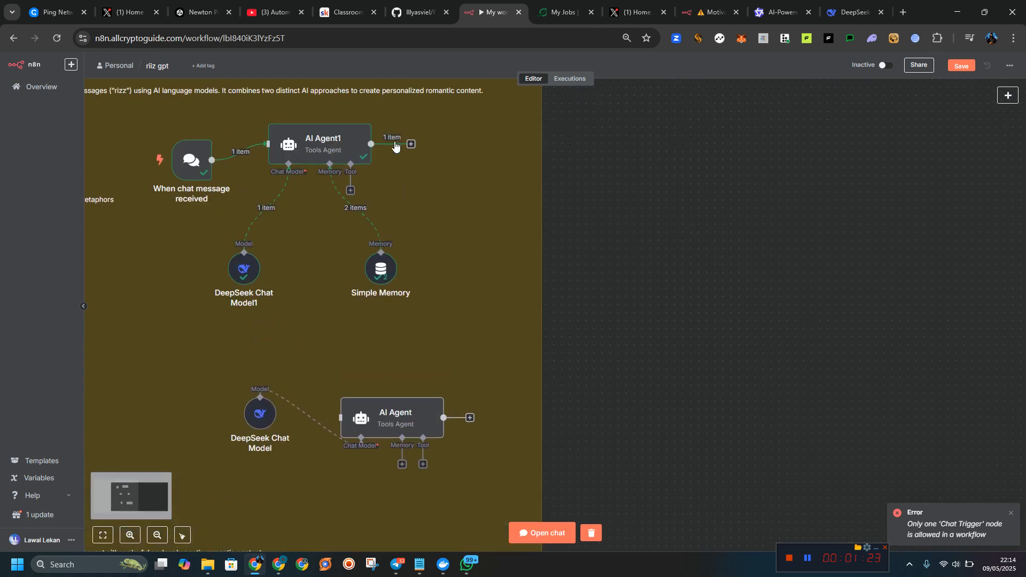
{"action": "left_click", "coordinate": [248, 154]}
{"action": "left_click_drag", "start_coordinate": [191, 161], "coordinate": [651, 176]}
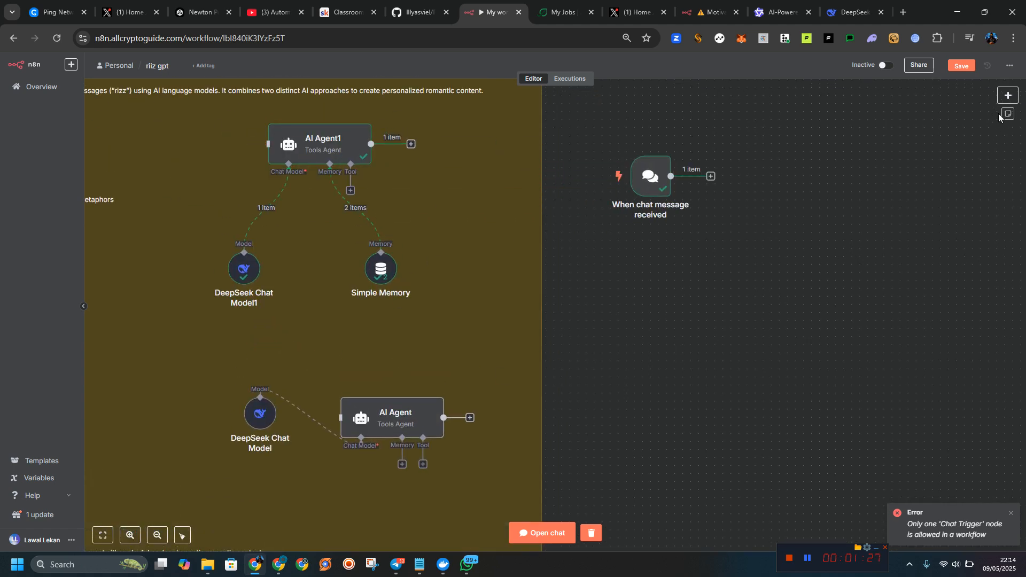
{"action": "left_click", "coordinate": [1008, 95]}
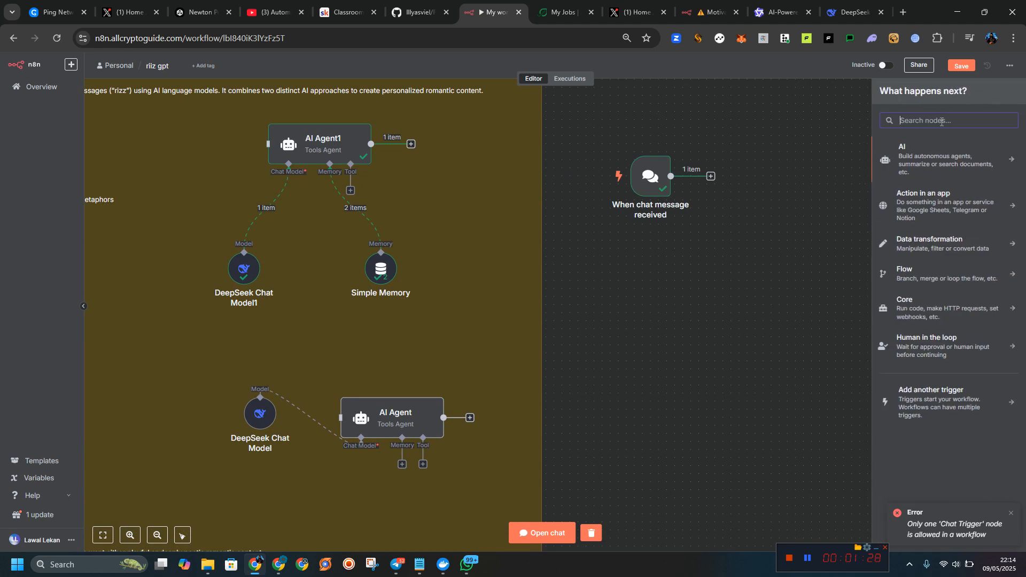
{"action": "left_click", "coordinate": [941, 162]}
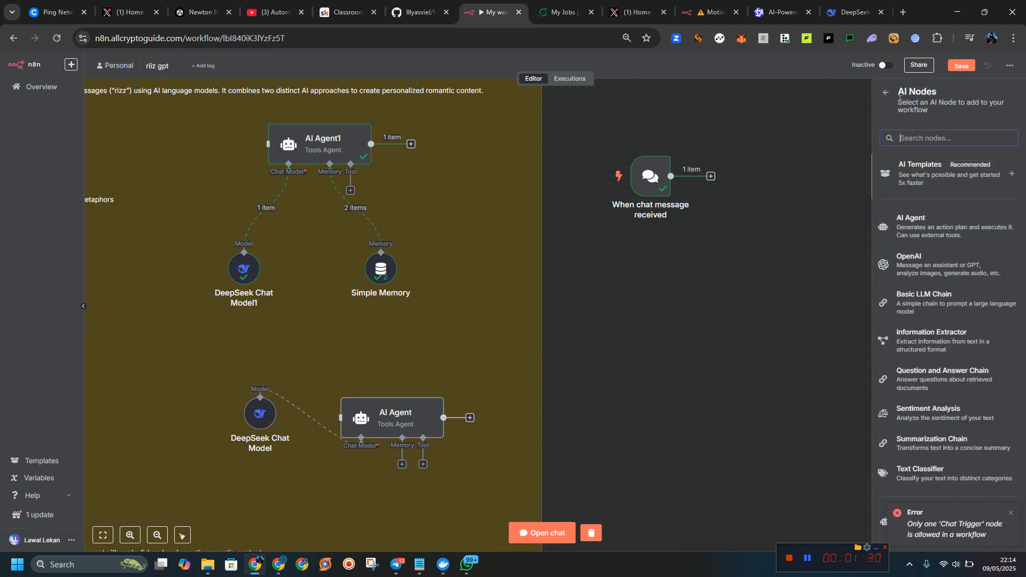
{"action": "left_click", "coordinate": [919, 229]}
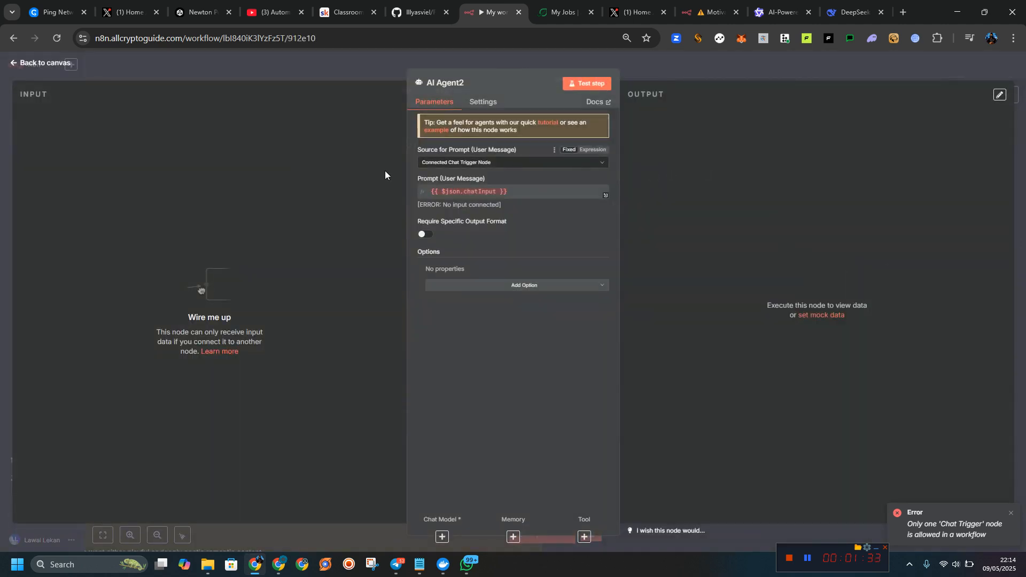
{"action": "left_click", "coordinate": [48, 63]}
{"action": "left_click_drag", "start_coordinate": [903, 275], "coordinate": [848, 195]}
{"action": "left_click", "coordinate": [874, 162]}
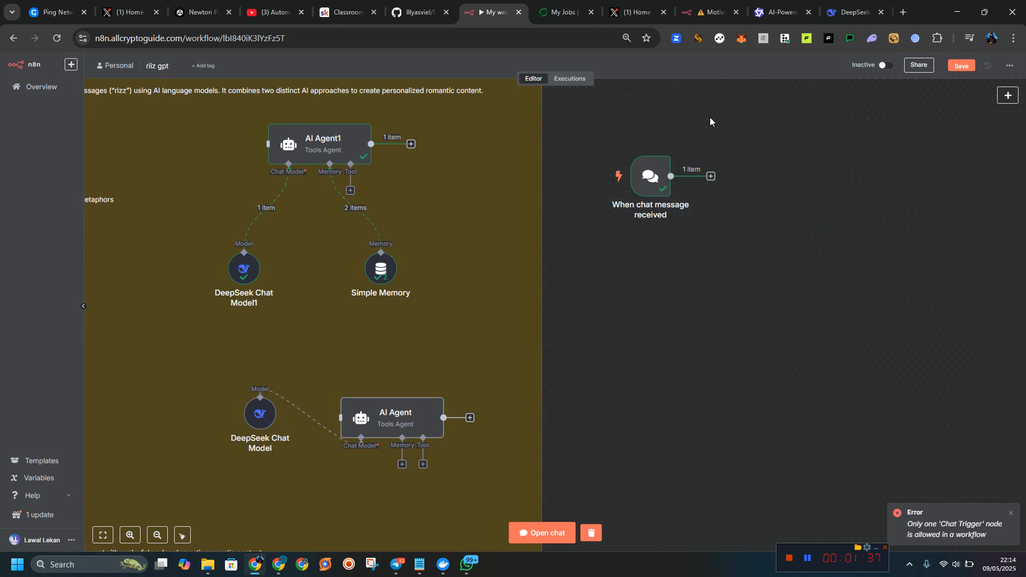
Move the AI Agent and its DeepSeek Chat Model out beside the chat trigger, and connect the trigger to the agent
{"action": "left_click_drag", "start_coordinate": [381, 410], "coordinate": [816, 193]}
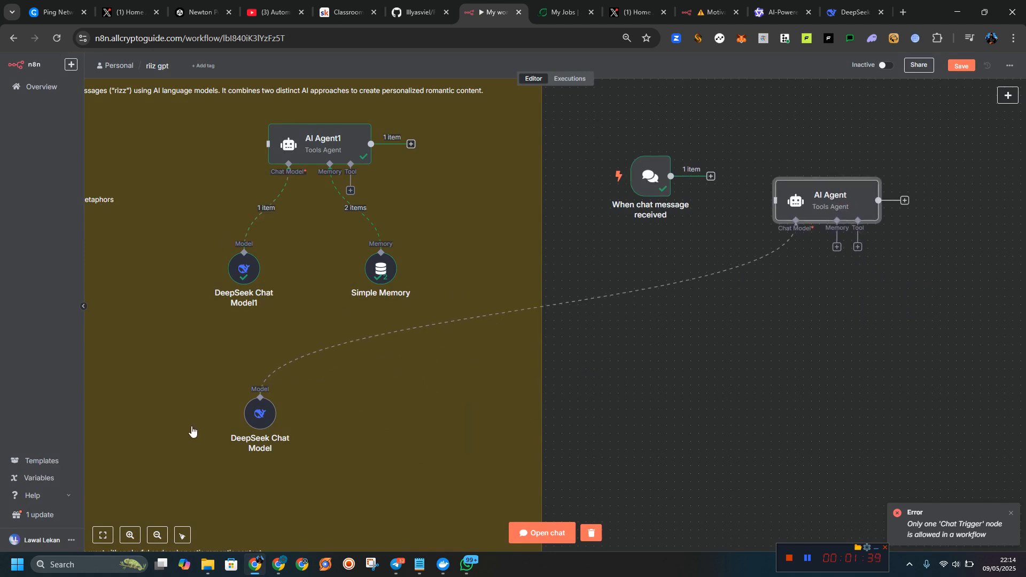
{"action": "left_click_drag", "start_coordinate": [253, 422], "coordinate": [783, 380]}
{"action": "left_click_drag", "start_coordinate": [805, 191], "coordinate": [781, 156]}
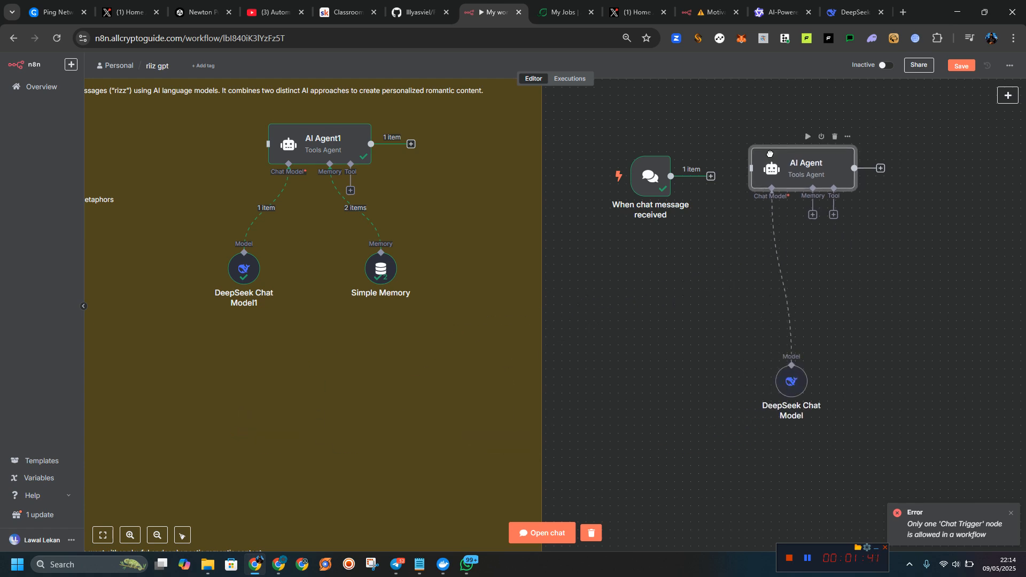
{"action": "left_click_drag", "start_coordinate": [672, 176], "coordinate": [770, 172]}
Remove the link between the AI Agent and the DeepSeek Chat Model, and delete that model node
{"action": "left_click", "coordinate": [782, 280]}
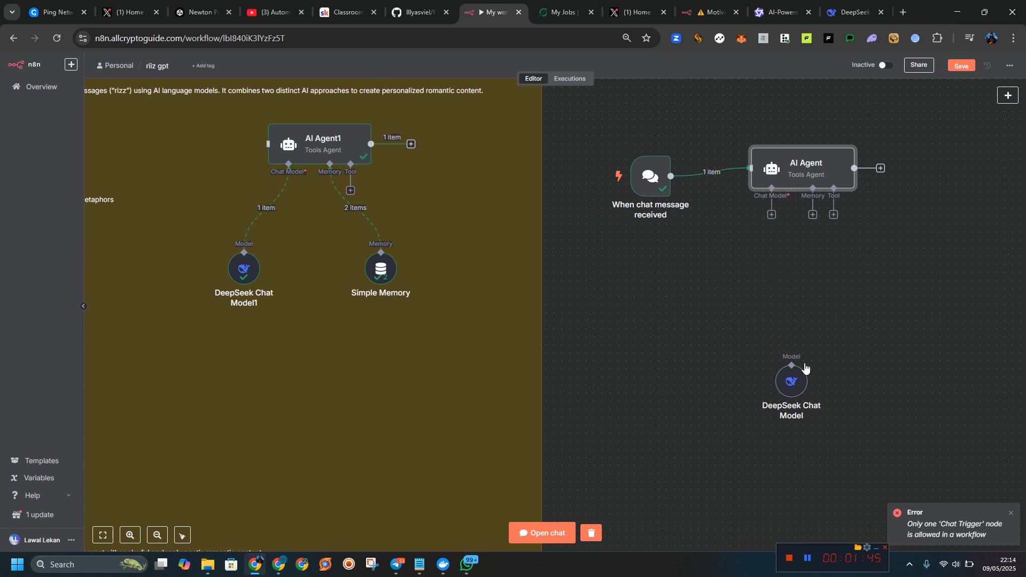
{"action": "left_click", "coordinate": [789, 355]}
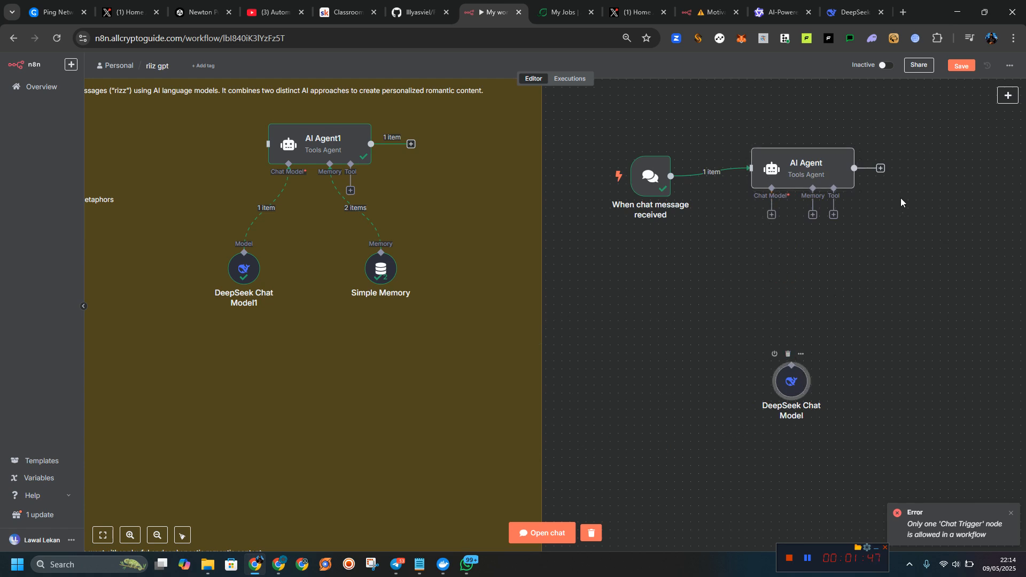
{"action": "left_click", "coordinate": [788, 355]}
Attach a Google Gemini Chat Model to the AI Agent and start a new credential for it
{"action": "left_click", "coordinate": [771, 215]}
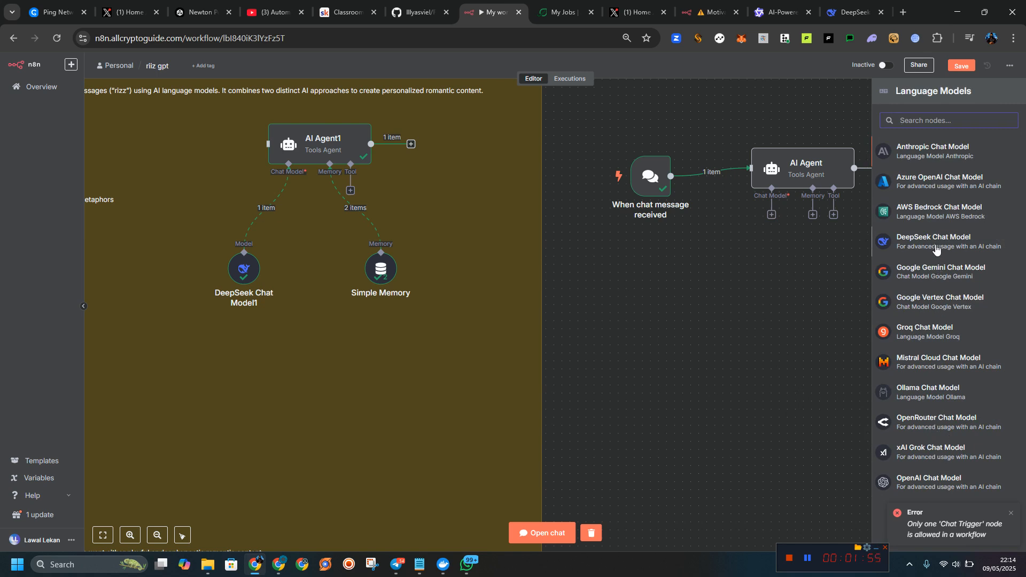
{"action": "left_click", "coordinate": [947, 274]}
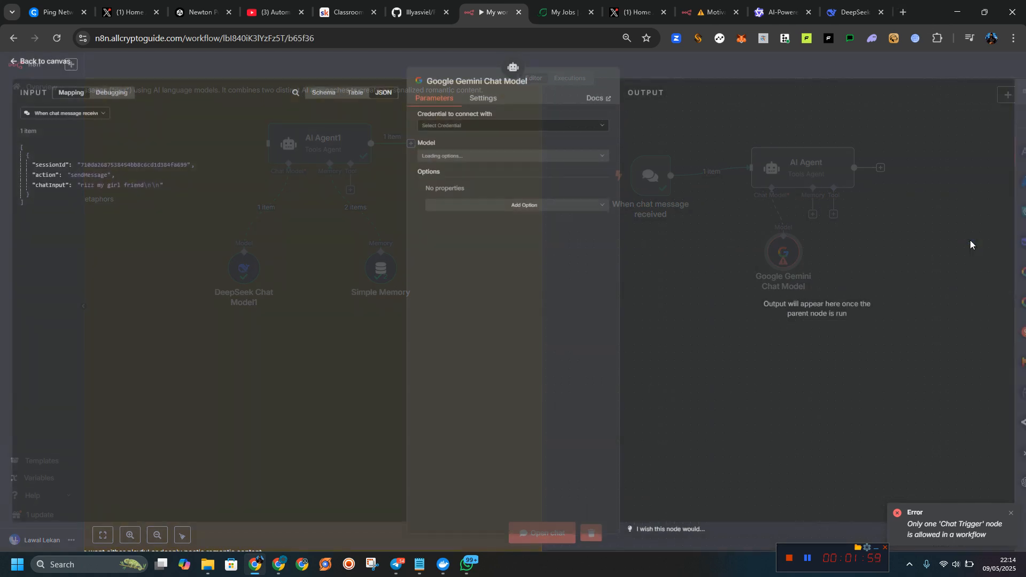
{"action": "left_click", "coordinate": [473, 127]}
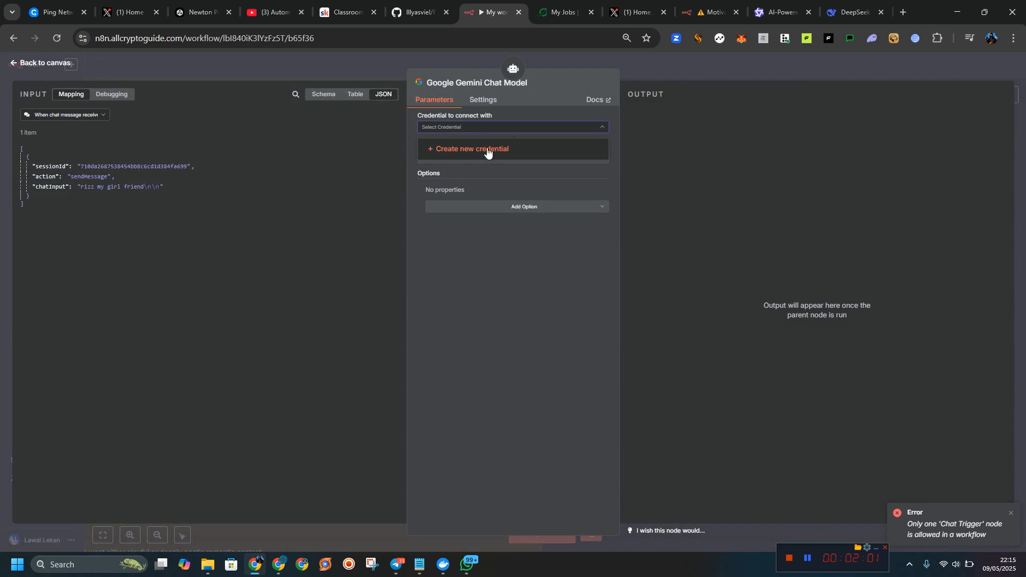
{"action": "left_click", "coordinate": [477, 155]}
Open the credential's documentation and examine the Google credentials page for how to get a Google Gemini/PaLM API key
{"action": "left_click", "coordinate": [480, 203]}
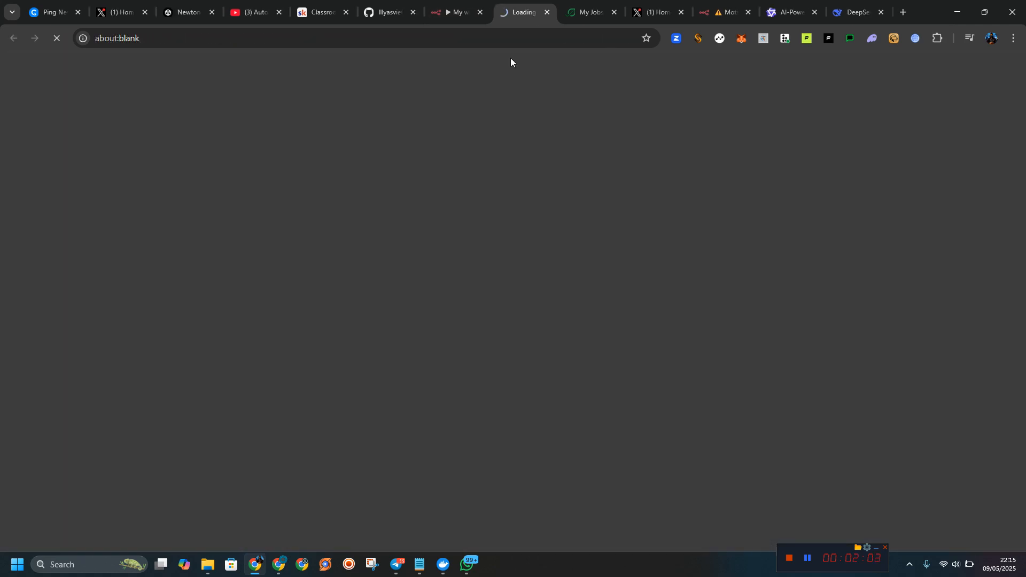
{"action": "left_click", "coordinate": [464, 12]}
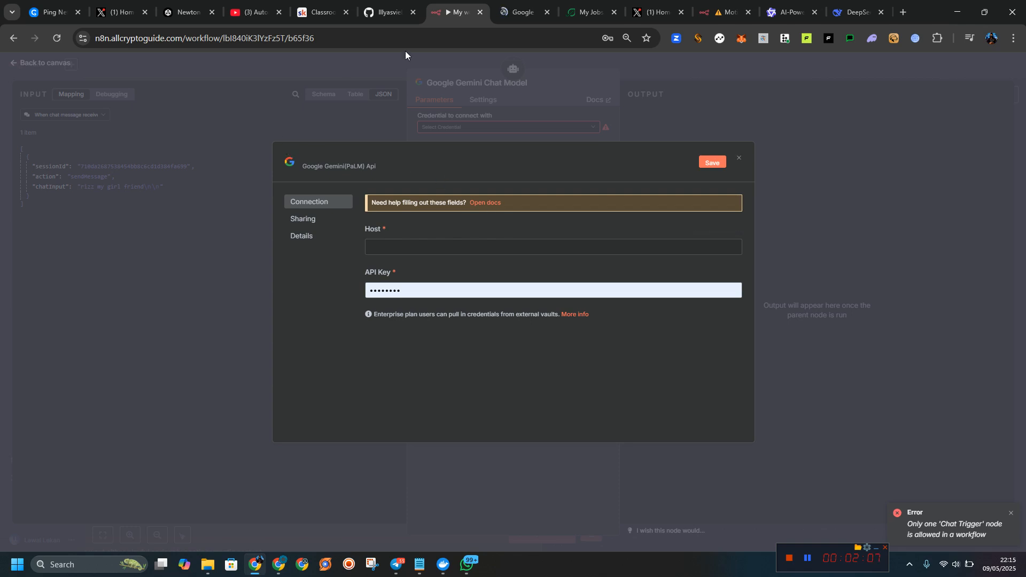
{"action": "left_click", "coordinate": [508, 3]}
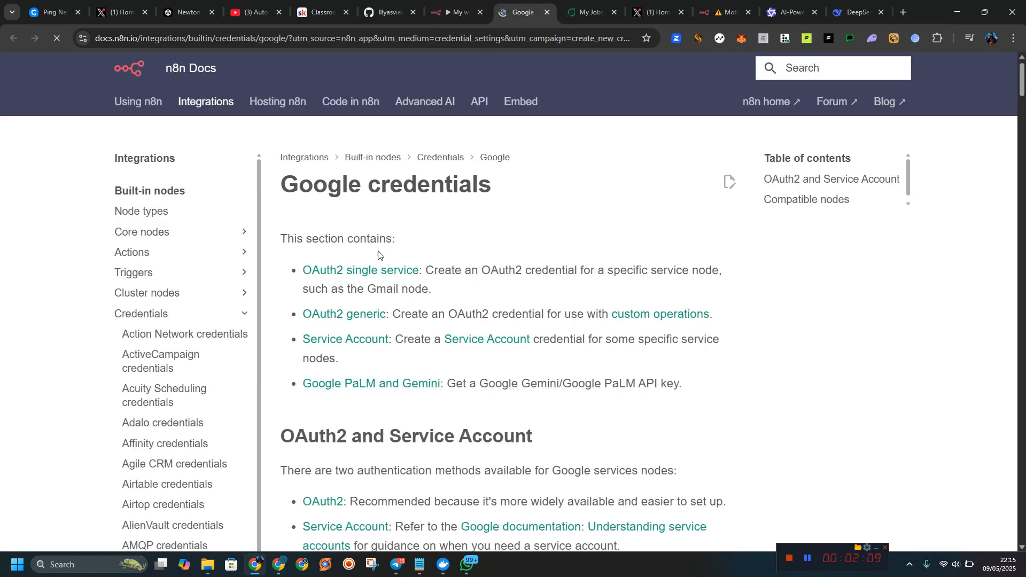
{"action": "scroll", "coordinate": [374, 299], "scroll_direction": "down", "scroll_amount": 2}
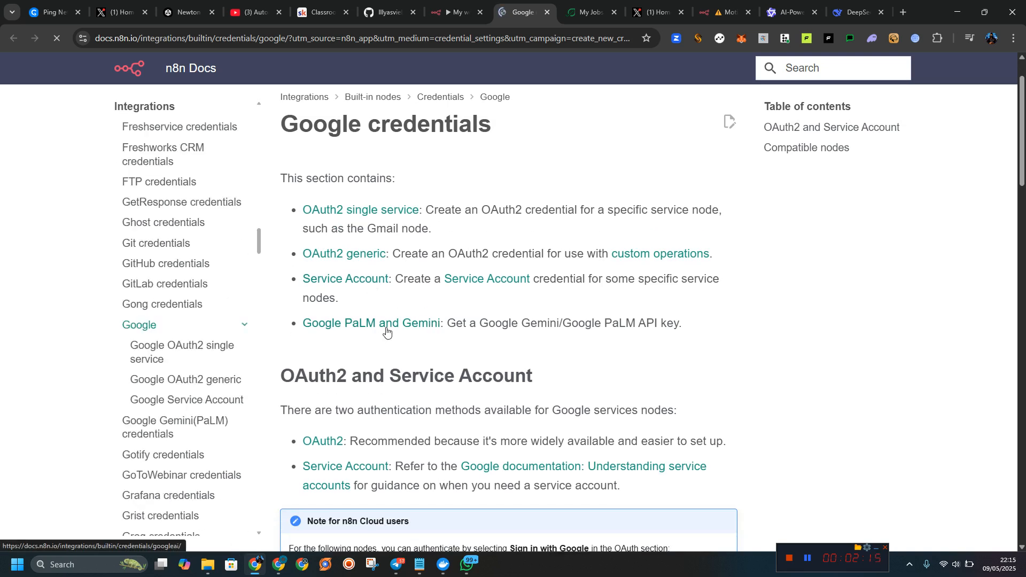
{"action": "scroll", "coordinate": [387, 331], "scroll_direction": "down", "scroll_amount": 5}
{"action": "scroll", "coordinate": [381, 322], "scroll_direction": "down", "scroll_amount": 18}
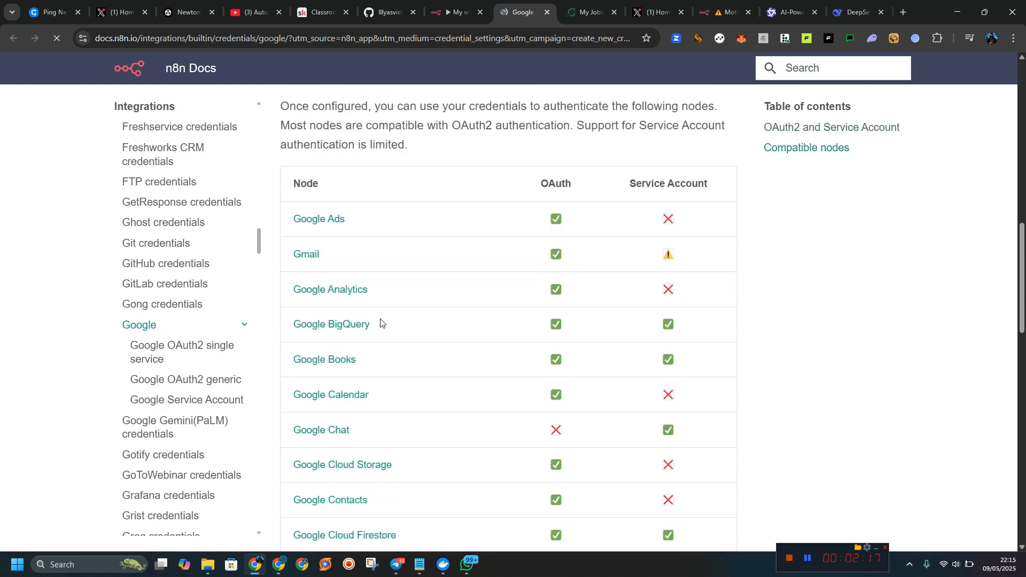
{"action": "scroll", "coordinate": [382, 318], "scroll_direction": "up", "scroll_amount": 20}
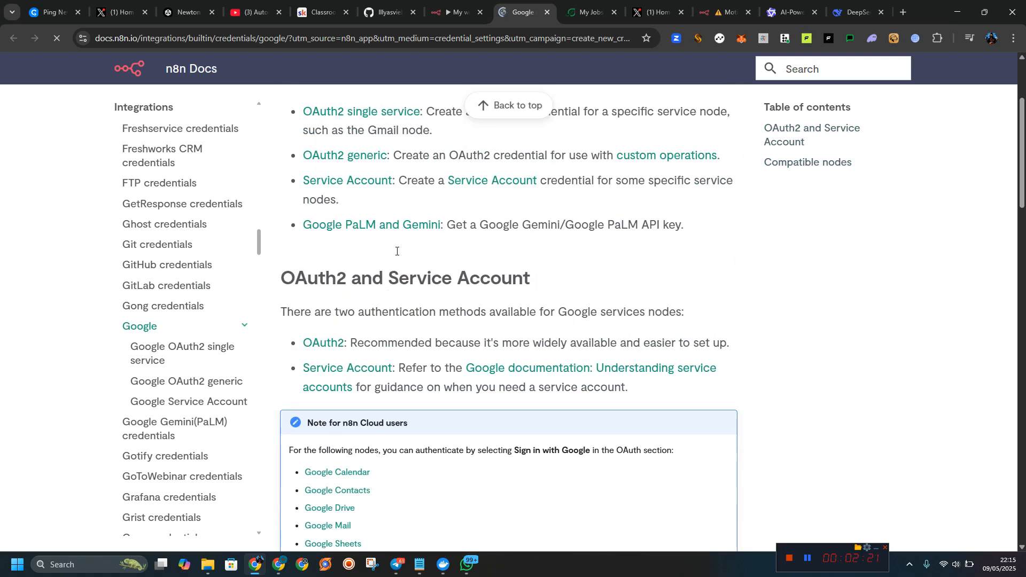
{"action": "scroll", "coordinate": [398, 253], "scroll_direction": "up", "scroll_amount": 2}
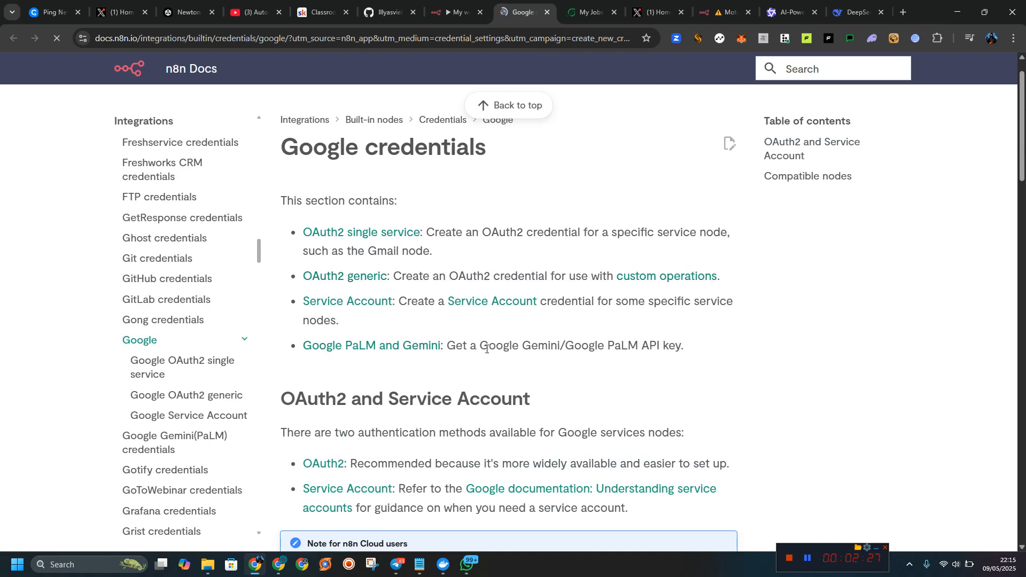
Copy the phrase "Google Gemini/Google PaLM API key" from the documentation and search the web for it
{"action": "left_click_drag", "start_coordinate": [479, 346], "coordinate": [686, 343]}
{"action": "key", "text": "ctrl+c"}
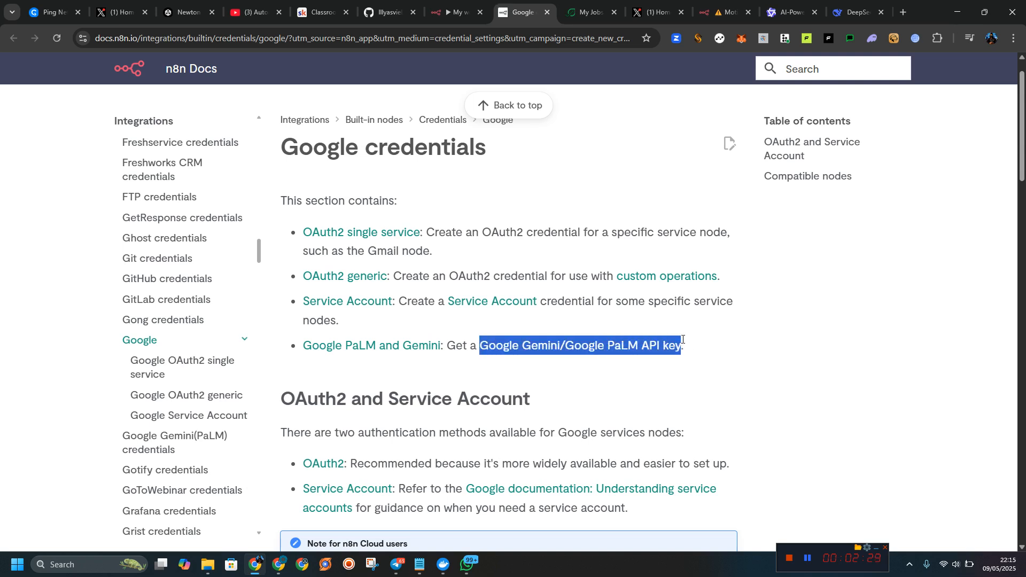
{"action": "left_click", "coordinate": [269, 38]}
{"action": "key", "text": "ctrl+v"}
{"action": "key", "text": "Return"}
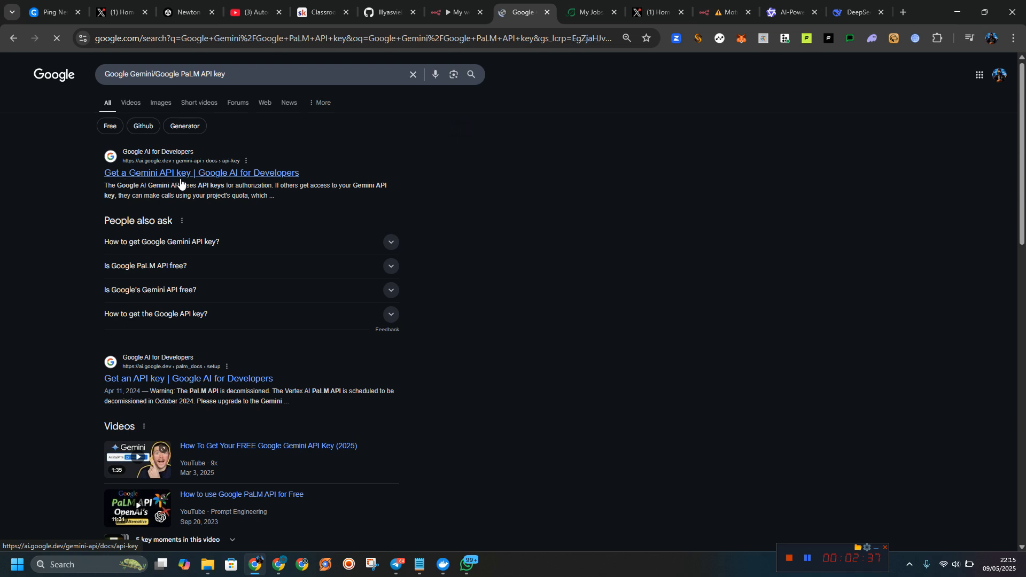
Open the "Get a Gemini API key" search result in a separate tab and open the Google AI Studio result
{"action": "right_click", "coordinate": [201, 177]}
{"action": "left_click", "coordinate": [220, 193]}
{"action": "scroll", "coordinate": [257, 373], "scroll_direction": "down", "scroll_amount": 3}
{"action": "scroll", "coordinate": [258, 375], "scroll_direction": "down", "scroll_amount": 4}
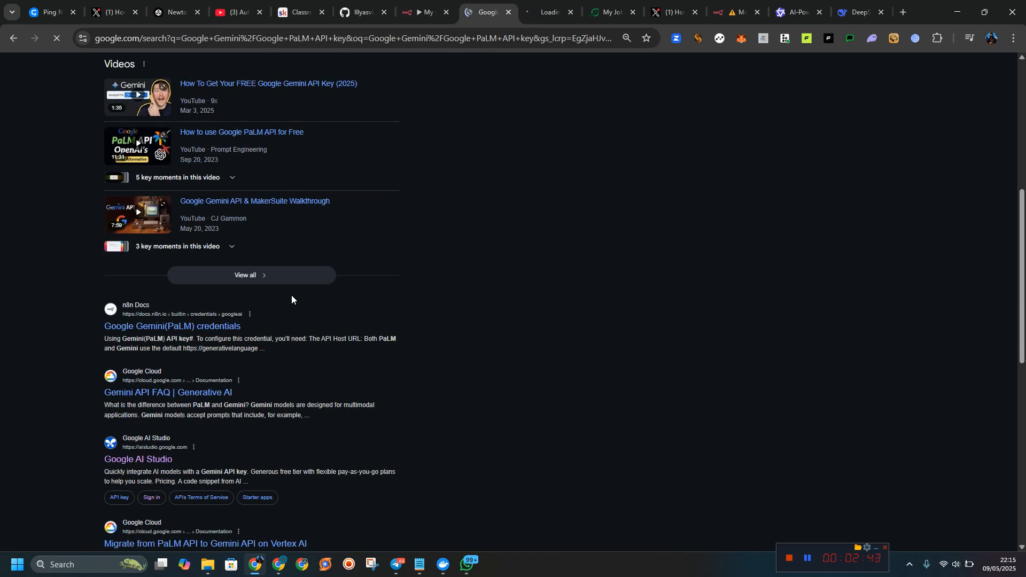
{"action": "scroll", "coordinate": [291, 298], "scroll_direction": "down", "scroll_amount": 3}
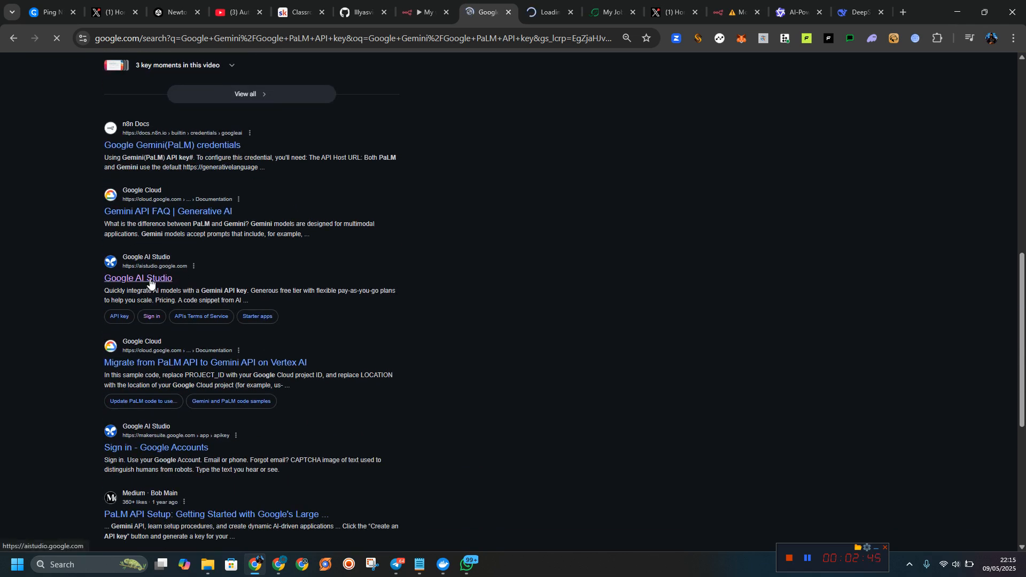
{"action": "left_click", "coordinate": [561, 2]}
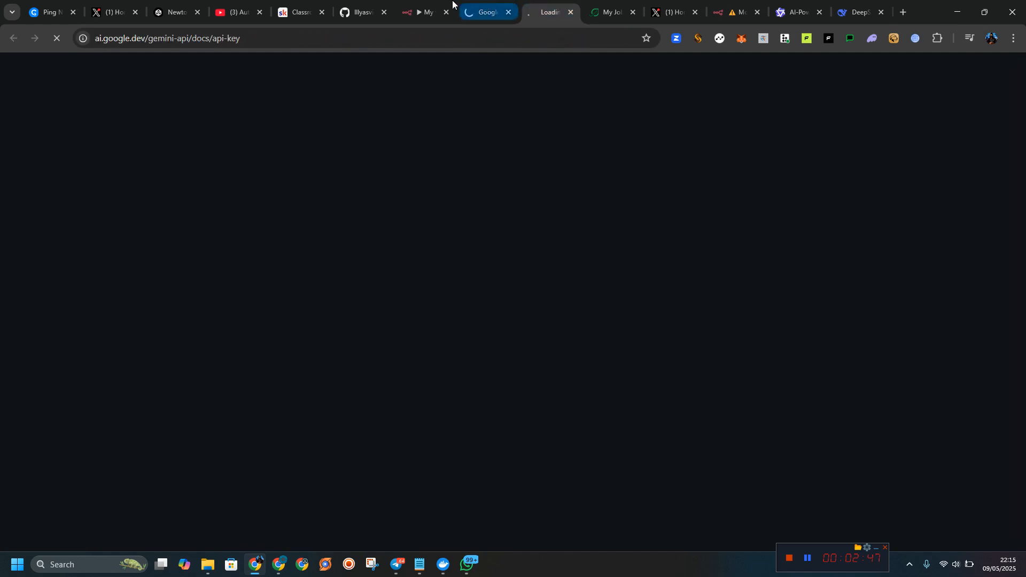
Check the required fields of the Gemini credential in n8n and read through the "Get a Gemini API key" guide
{"action": "left_click", "coordinate": [425, 12]}
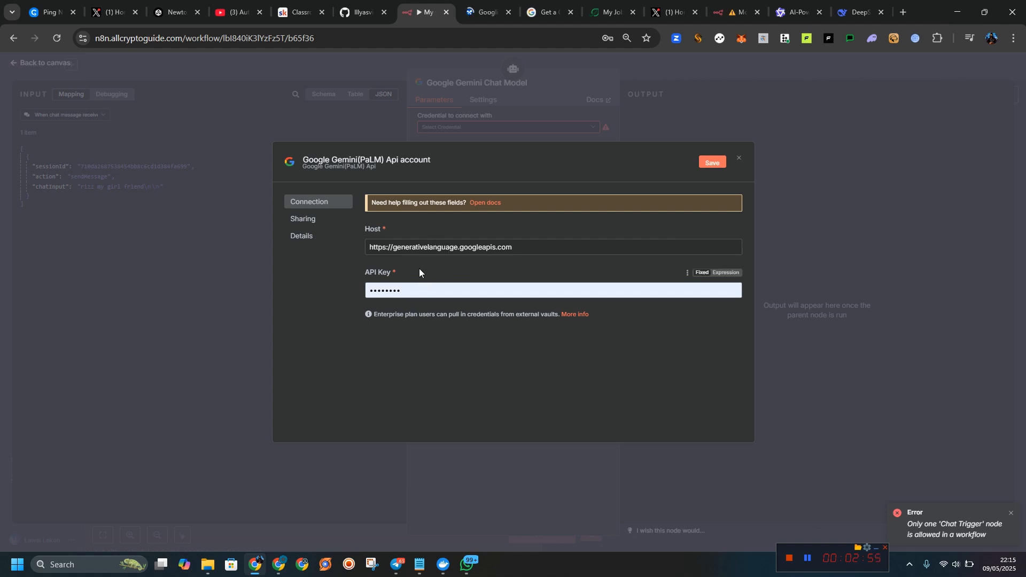
{"action": "left_click", "coordinate": [547, 11]}
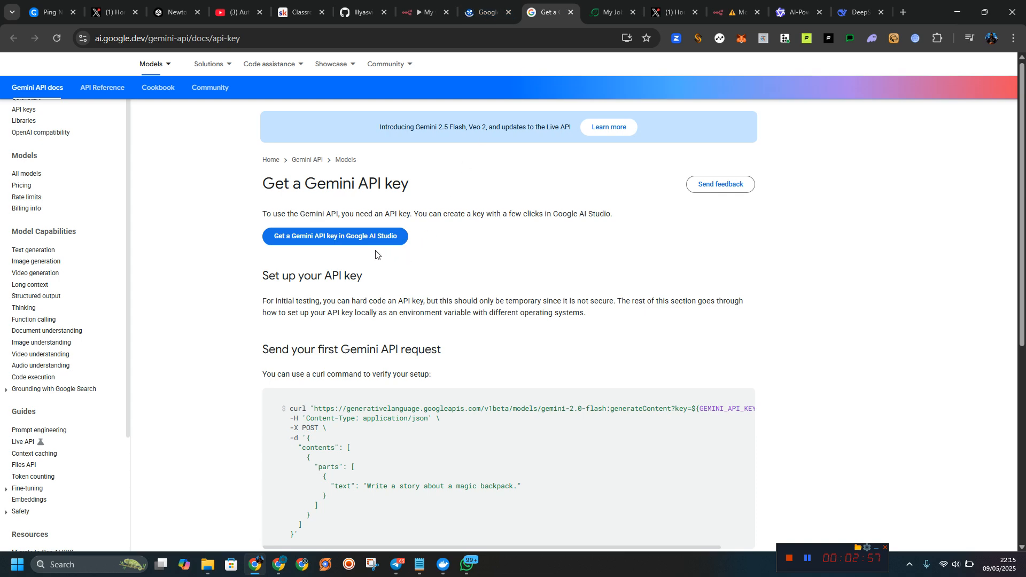
{"action": "scroll", "coordinate": [325, 264], "scroll_direction": "down", "scroll_amount": 2}
{"action": "scroll", "coordinate": [314, 291], "scroll_direction": "up", "scroll_amount": 2}
{"action": "scroll", "coordinate": [393, 246], "scroll_direction": "down", "scroll_amount": 6}
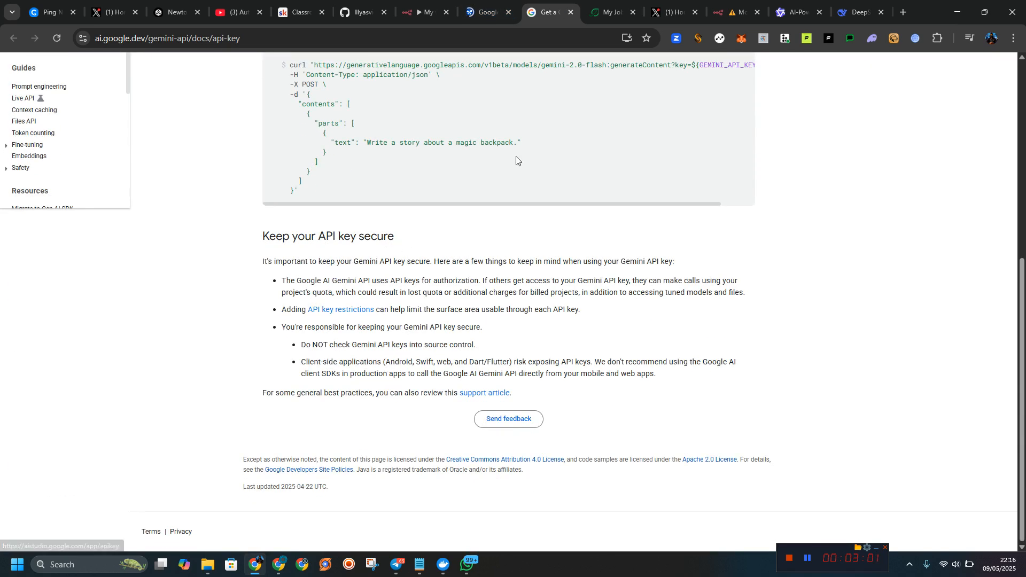
Go to the API keys page in Google AI Studio and start creating a new API key
{"action": "left_click", "coordinate": [496, 4]}
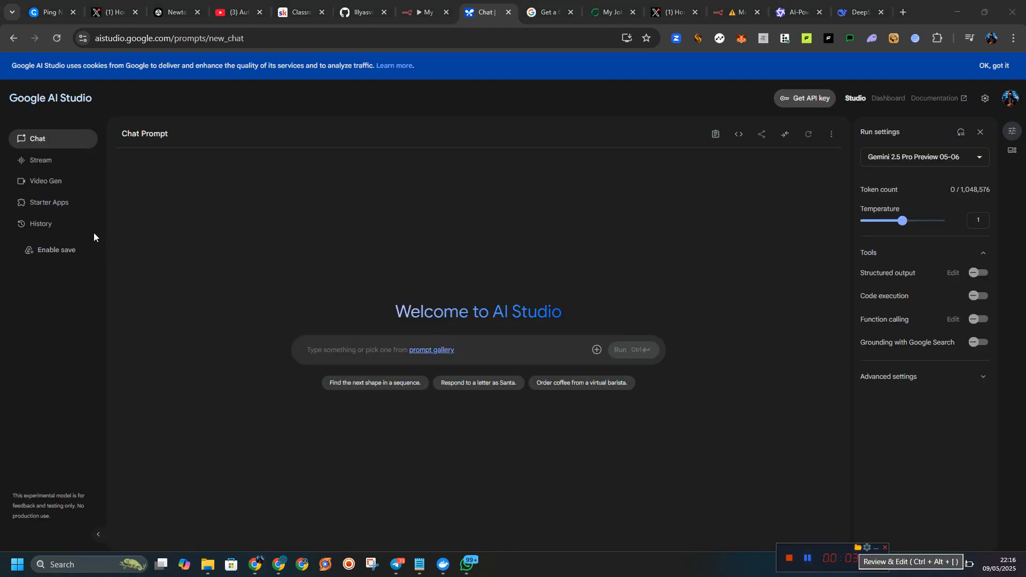
{"action": "left_click", "coordinate": [793, 103]}
{"action": "left_click", "coordinate": [797, 100]}
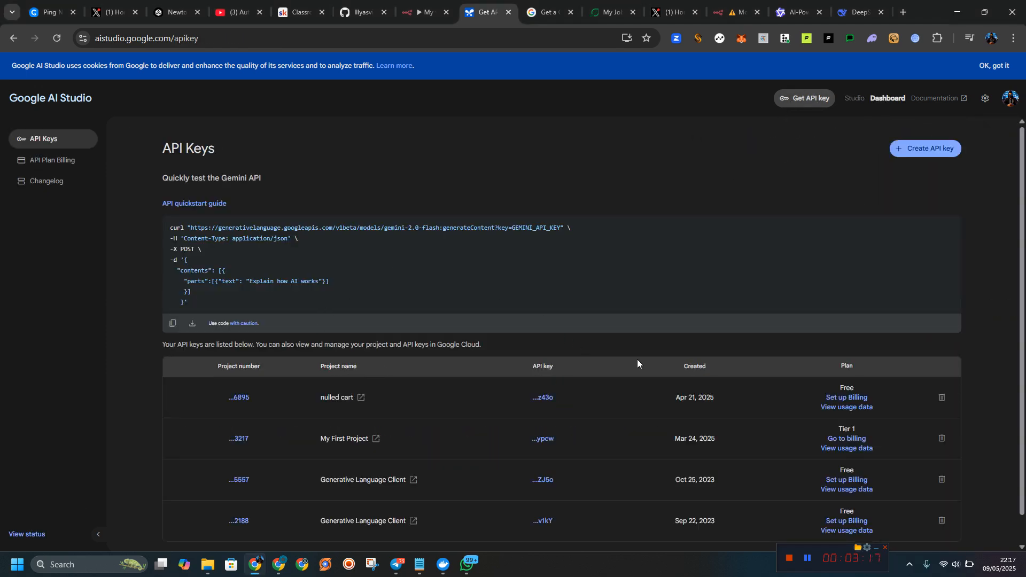
{"action": "scroll", "coordinate": [893, 386], "scroll_direction": "down", "scroll_amount": 2}
{"action": "scroll", "coordinate": [711, 361], "scroll_direction": "up", "scroll_amount": 2}
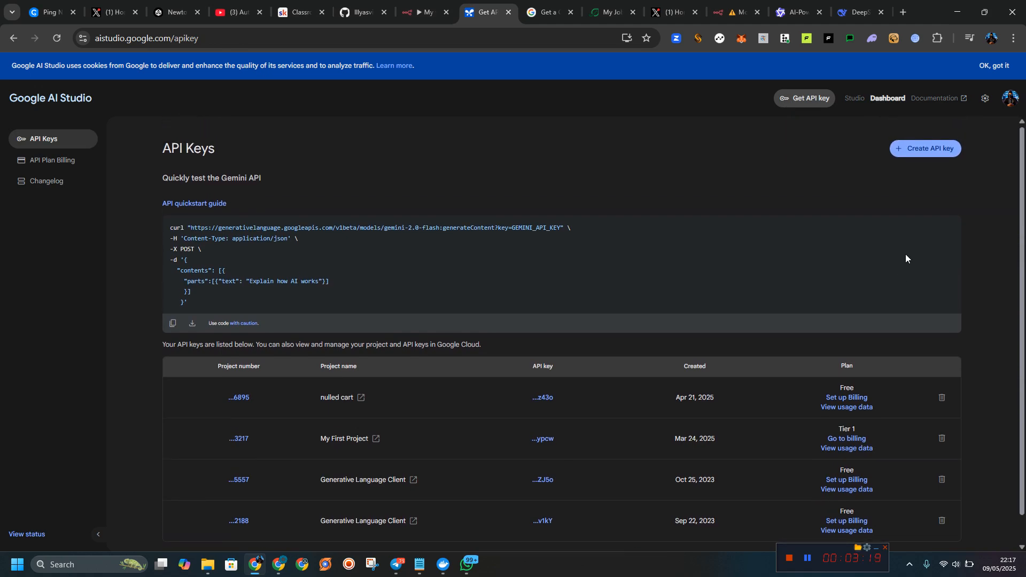
{"action": "left_click", "coordinate": [920, 150]}
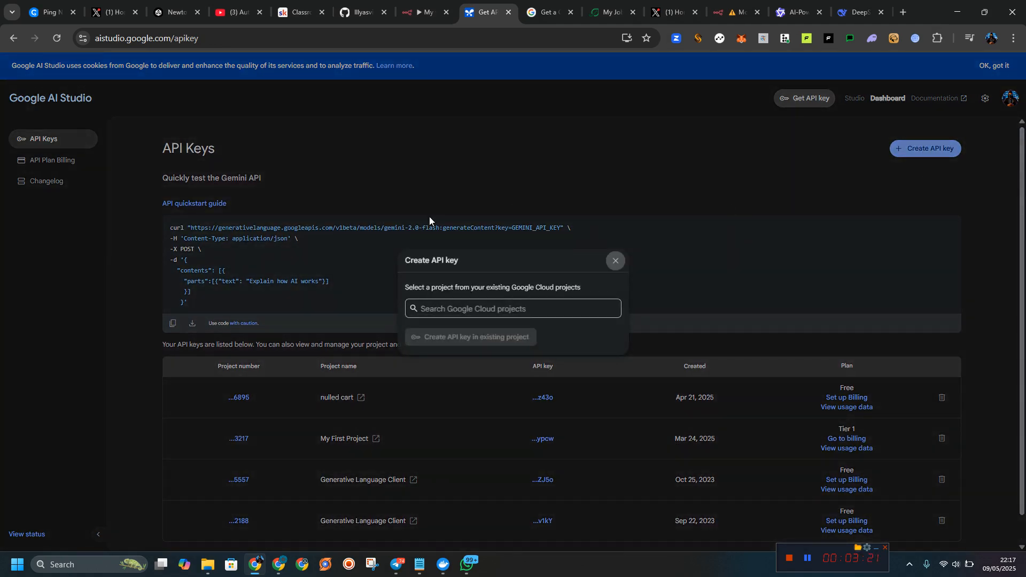
Try to find an existing Google Cloud project named "tester" for the new API key
{"action": "left_click", "coordinate": [438, 307]}
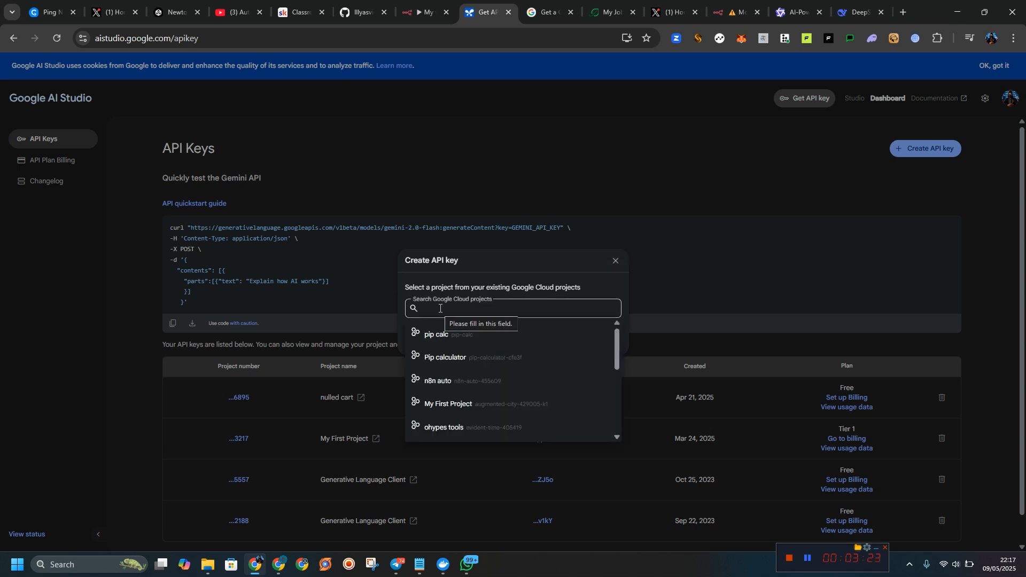
{"action": "type", "text": "tester"}
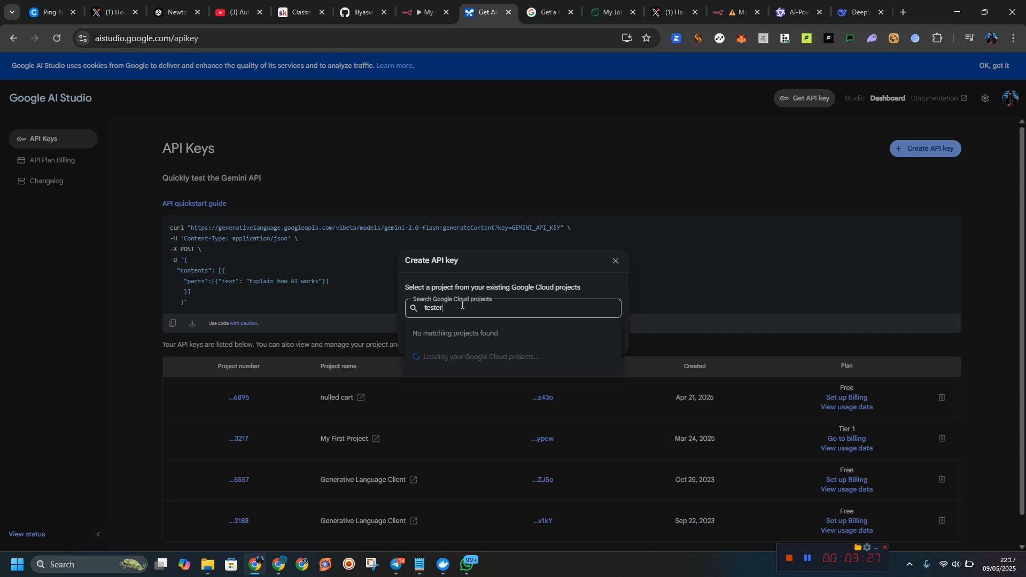
{"action": "key", "text": "ctrl+a"}
{"action": "key", "text": "BackSpace"}
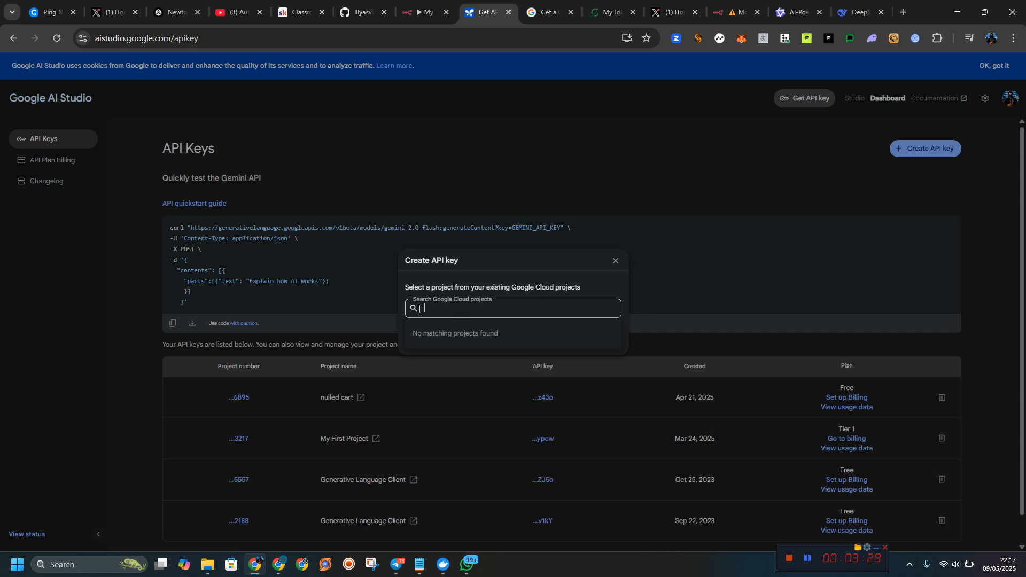
{"action": "left_click", "coordinate": [508, 285]}
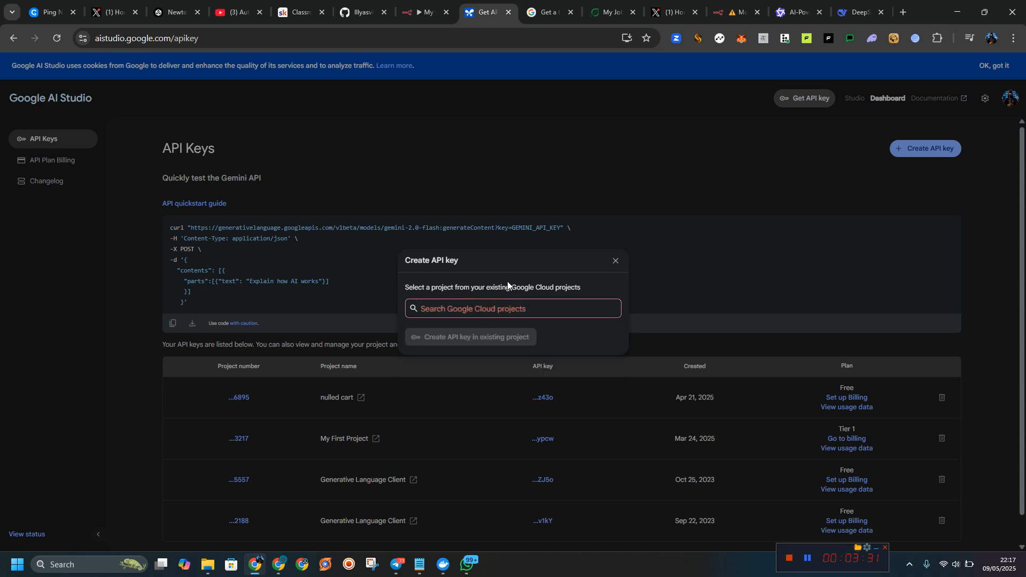
Generate the API key in the existing "pip calc" project and copy it
{"action": "left_click", "coordinate": [481, 310]}
{"action": "left_click", "coordinate": [472, 336]}
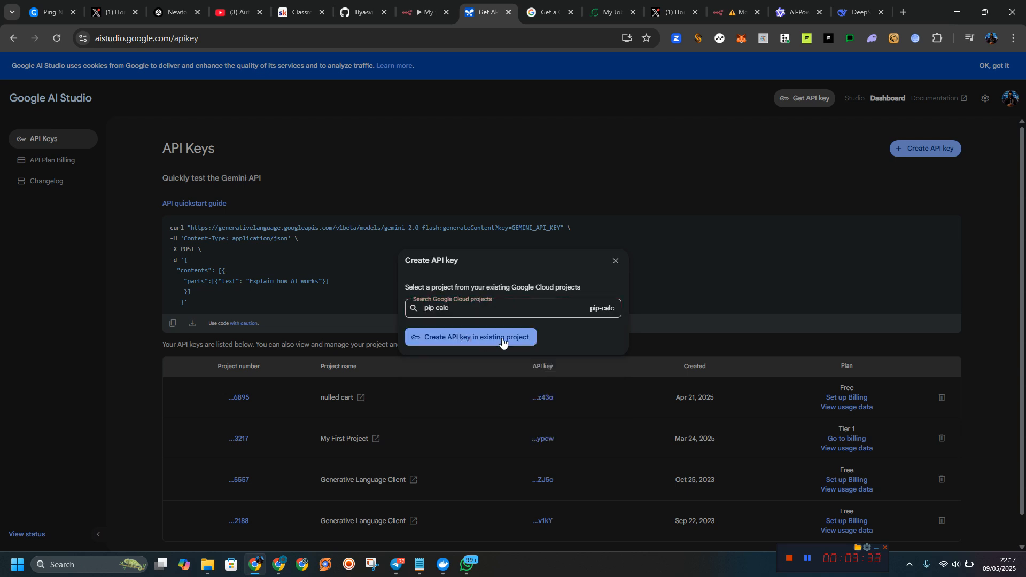
{"action": "left_click", "coordinate": [468, 342]}
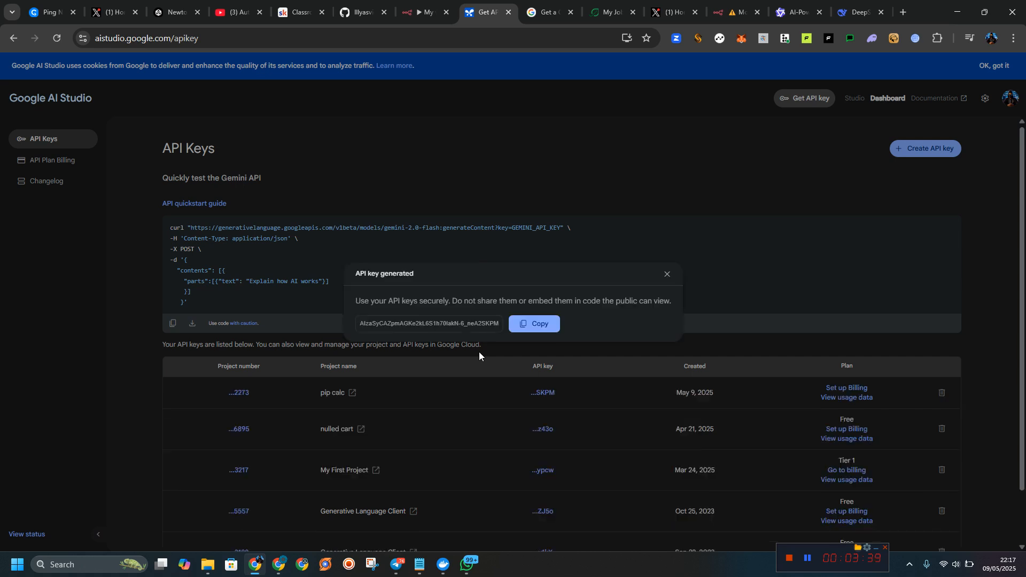
{"action": "left_click", "coordinate": [529, 324]}
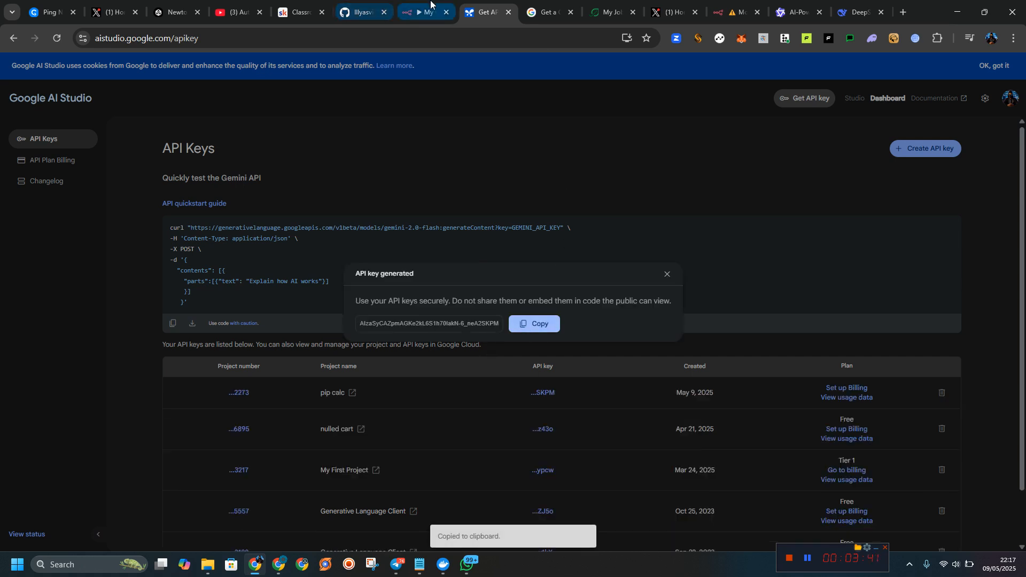
Paste the API key into the Gemini credential in n8n, save the credential, and return to the workflow canvas
{"action": "left_click", "coordinate": [423, 12]}
{"action": "left_click", "coordinate": [447, 288]}
{"action": "key", "text": "ctrl+v"}
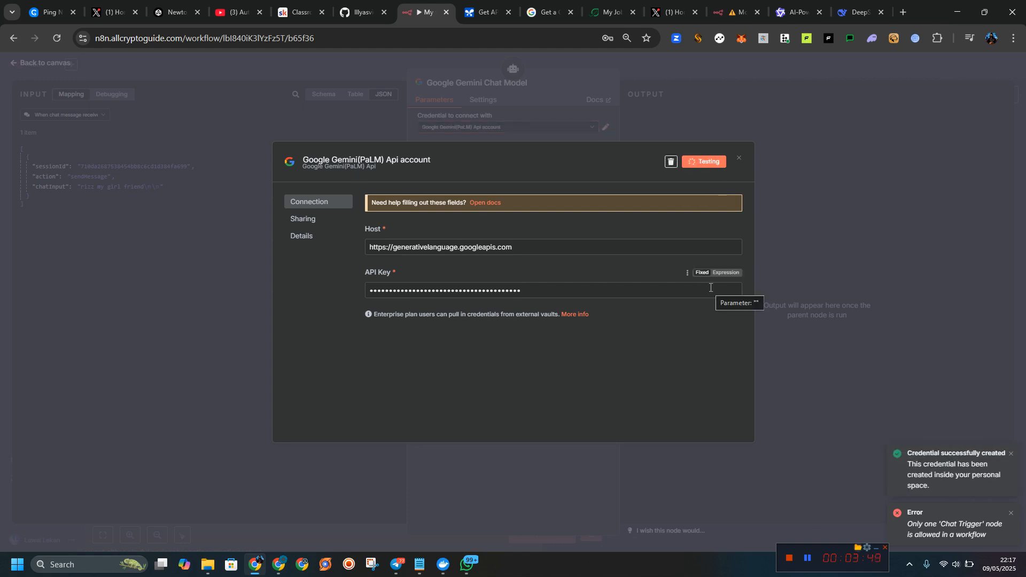
{"action": "left_click", "coordinate": [739, 159]}
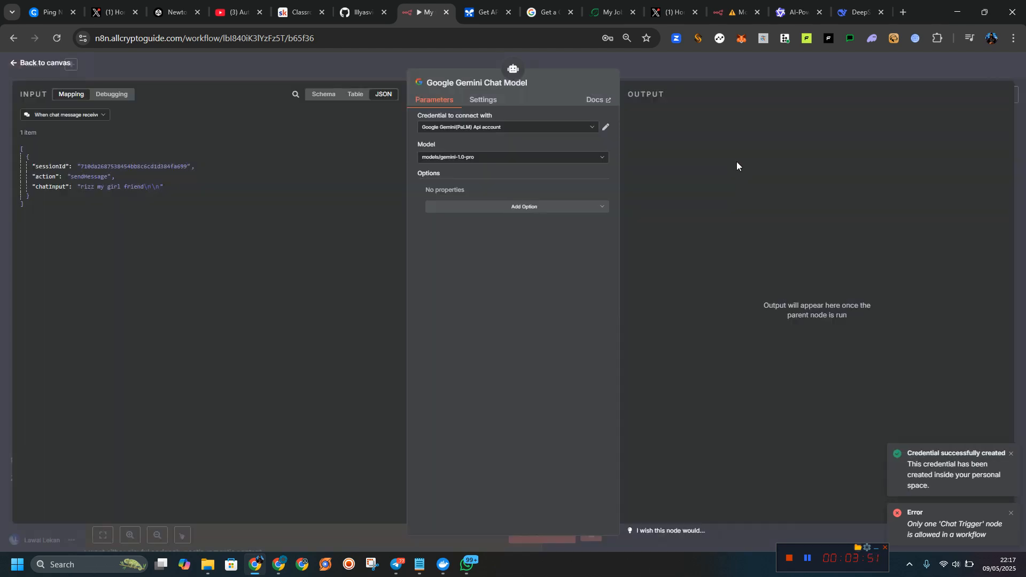
{"action": "left_click", "coordinate": [64, 72]}
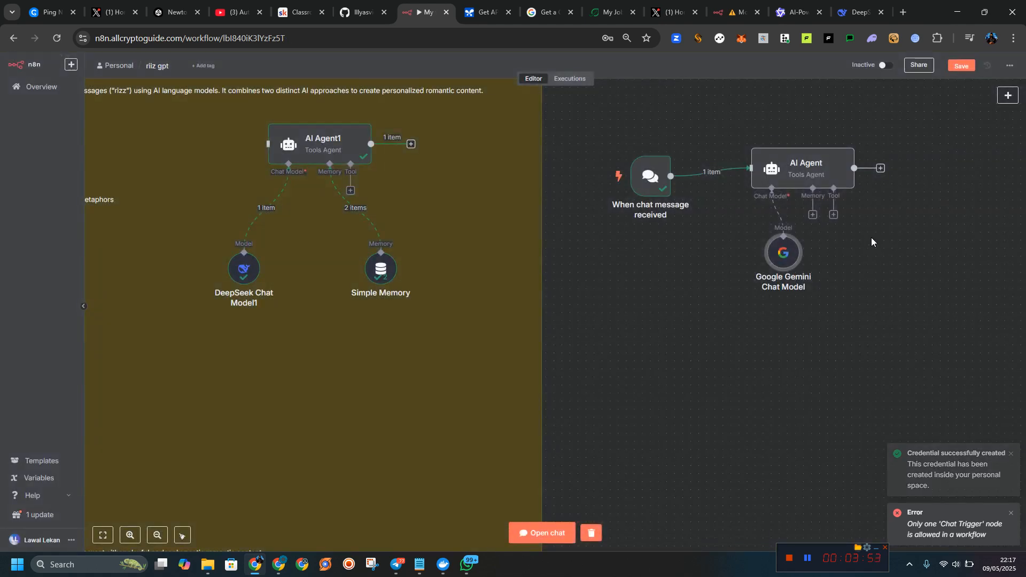
Attach a Simple Memory to the AI Agent beside the chat trigger with a context window length of 100
{"action": "left_click", "coordinate": [812, 214]}
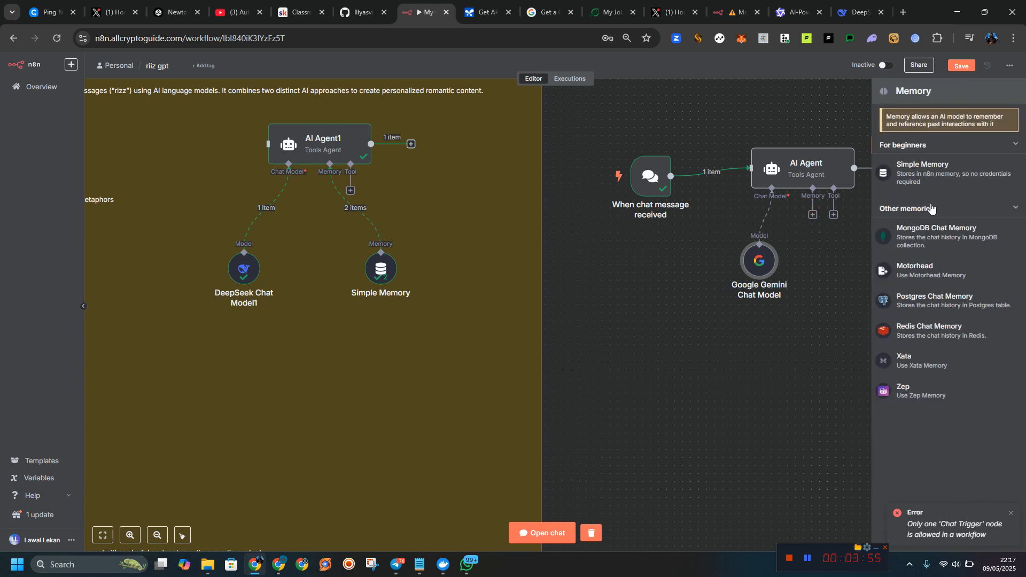
{"action": "left_click", "coordinate": [931, 180]}
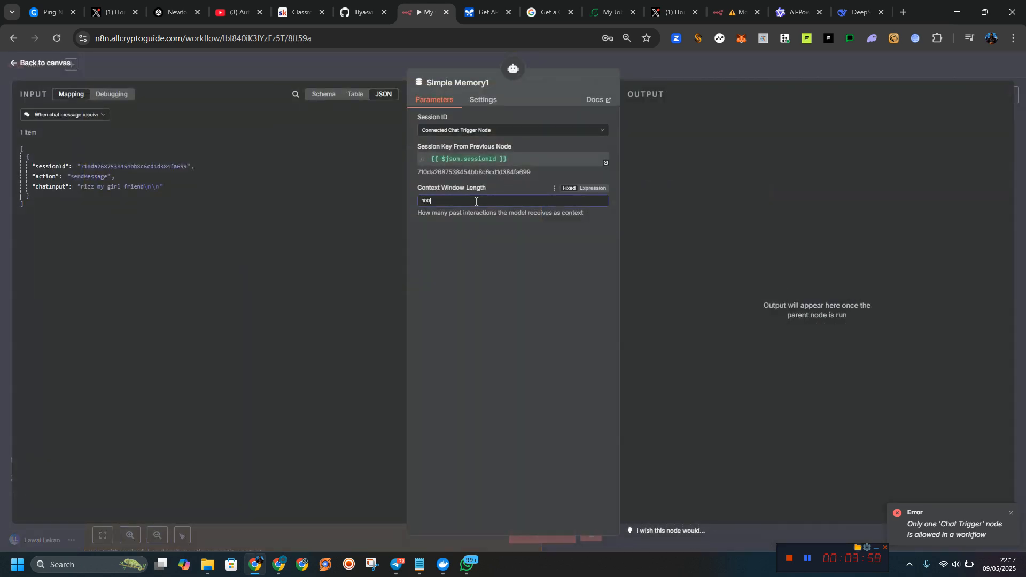
{"action": "left_click", "coordinate": [63, 72]}
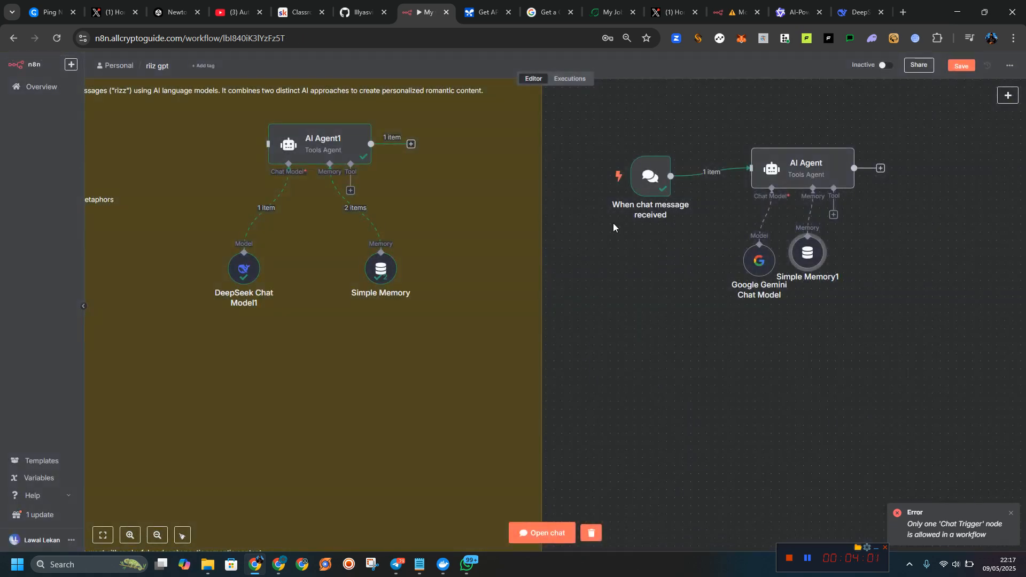
Open the workflow chat, reset its session, and send the test message "rizz my girlfriend"
{"action": "left_click", "coordinate": [611, 182]}
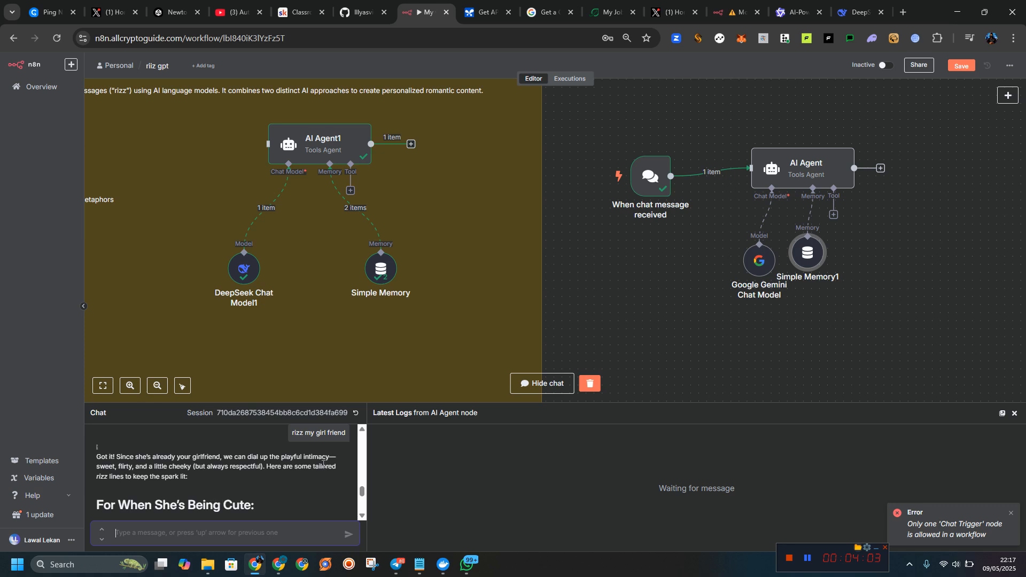
{"action": "left_click", "coordinate": [356, 415]}
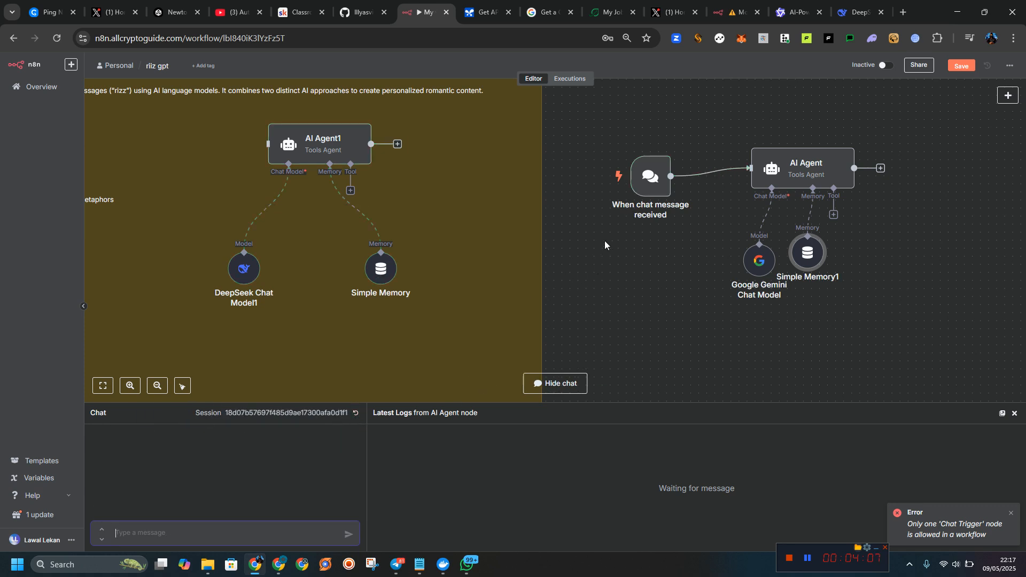
{"action": "left_click", "coordinate": [605, 179]}
{"action": "left_click", "coordinate": [605, 180]}
{"action": "type", "text": "rizz my girlfriend"}
{"action": "key", "text": "Return"}
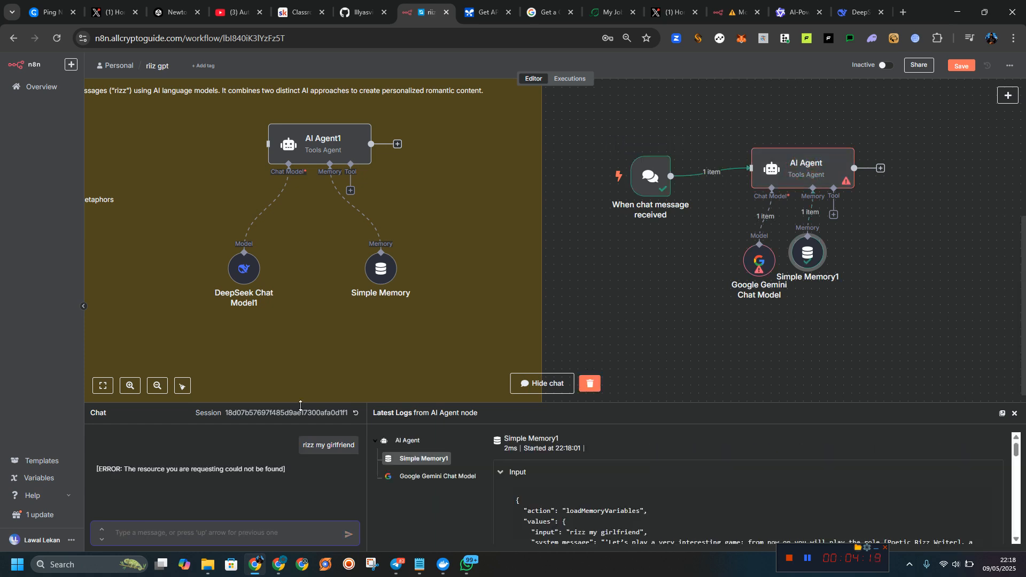
Read the Gemini error, set the Google Gemini Chat Model to models/learnlm-2.0-flash-experimental, and return to the canvas
{"action": "scroll", "coordinate": [933, 298], "scroll_direction": "down", "scroll_amount": 1}
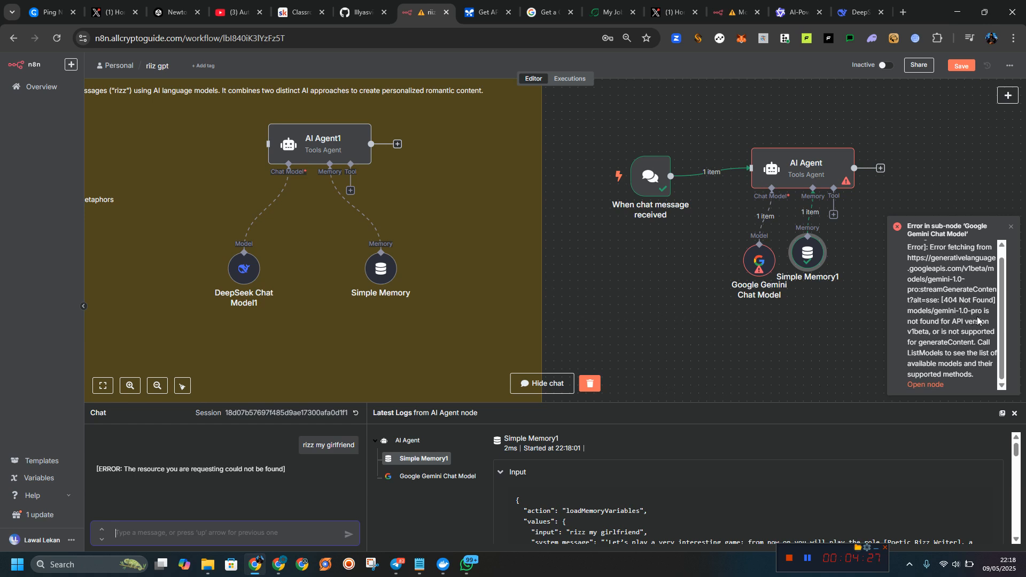
{"action": "double_click", "coordinate": [762, 264]}
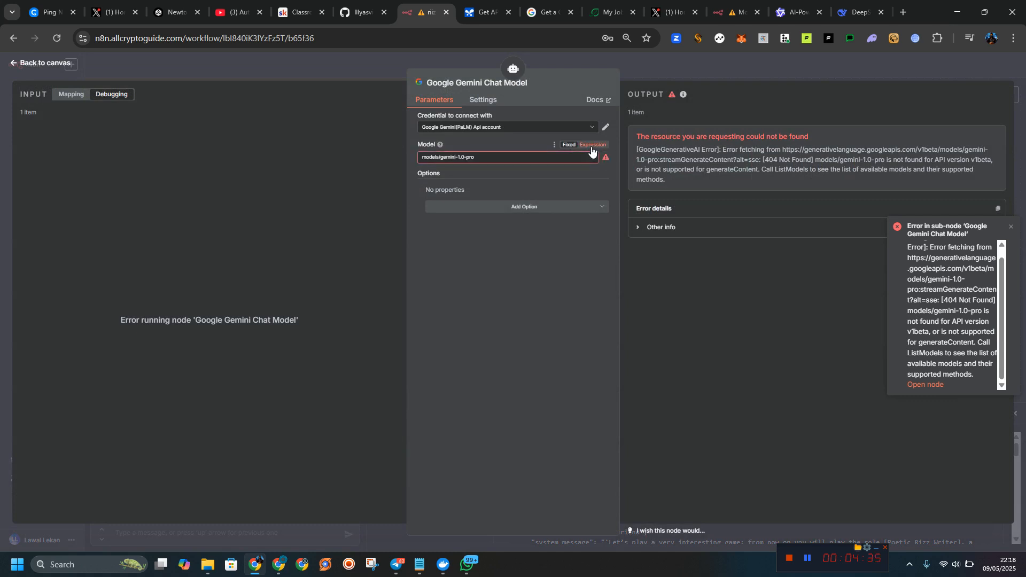
{"action": "left_click", "coordinate": [578, 159]}
{"action": "scroll", "coordinate": [560, 212], "scroll_direction": "down", "scroll_amount": 5}
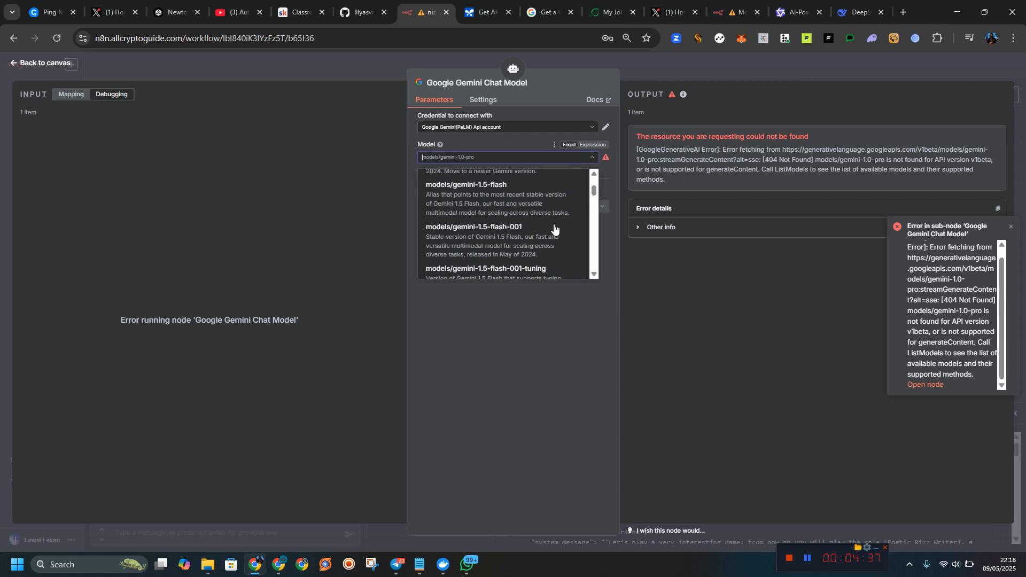
{"action": "scroll", "coordinate": [554, 229], "scroll_direction": "down", "scroll_amount": 5}
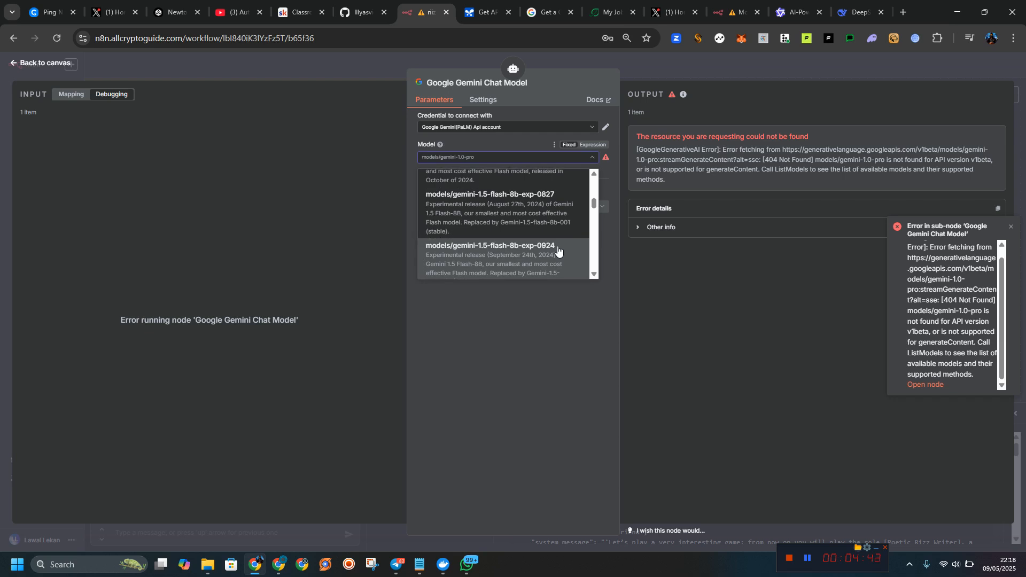
{"action": "scroll", "coordinate": [556, 240], "scroll_direction": "up", "scroll_amount": 10}
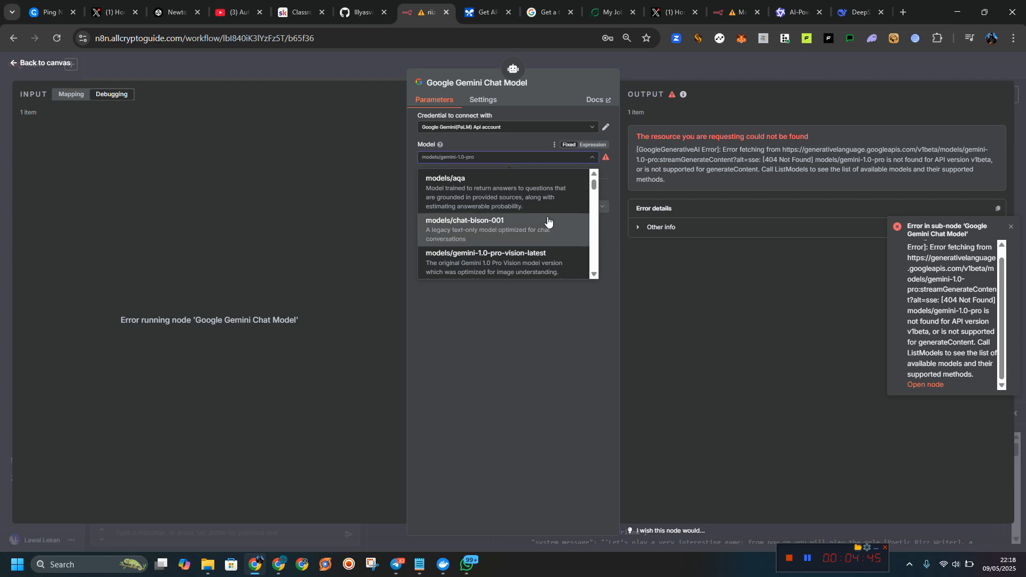
{"action": "scroll", "coordinate": [504, 246], "scroll_direction": "down", "scroll_amount": 1}
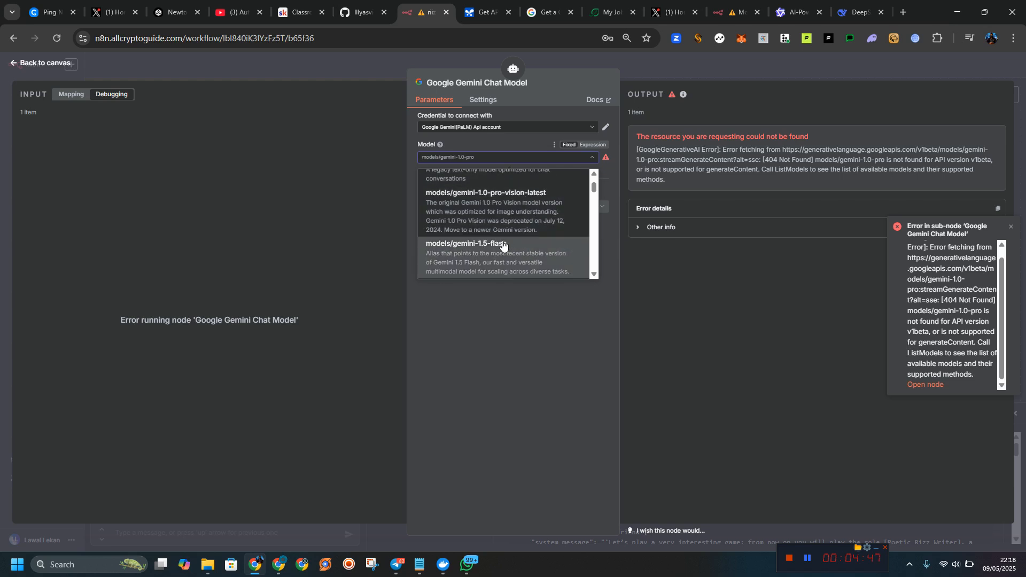
{"action": "scroll", "coordinate": [549, 246], "scroll_direction": "down", "scroll_amount": 5}
{"action": "scroll", "coordinate": [549, 245], "scroll_direction": "down", "scroll_amount": 10}
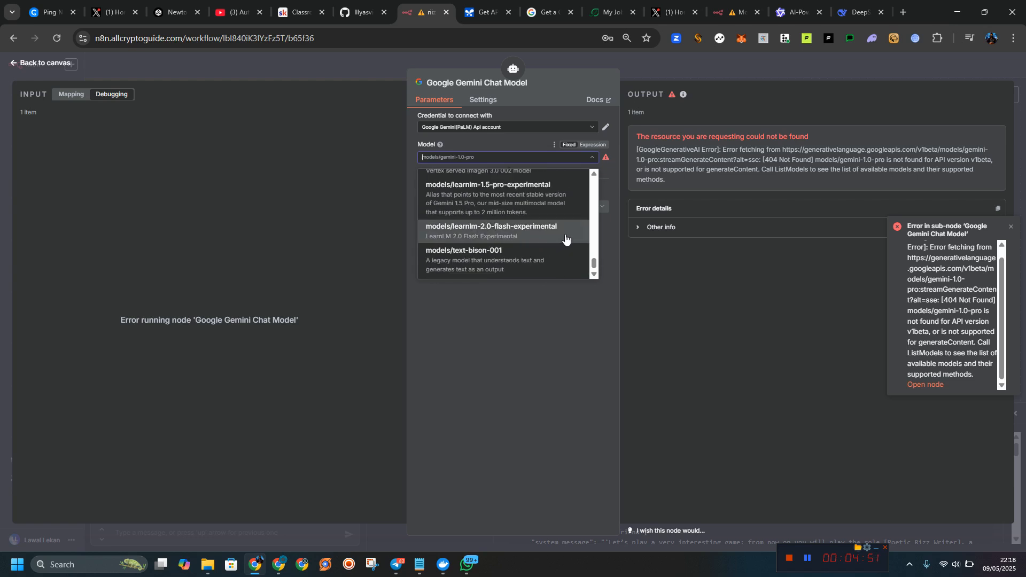
{"action": "left_click", "coordinate": [556, 233]}
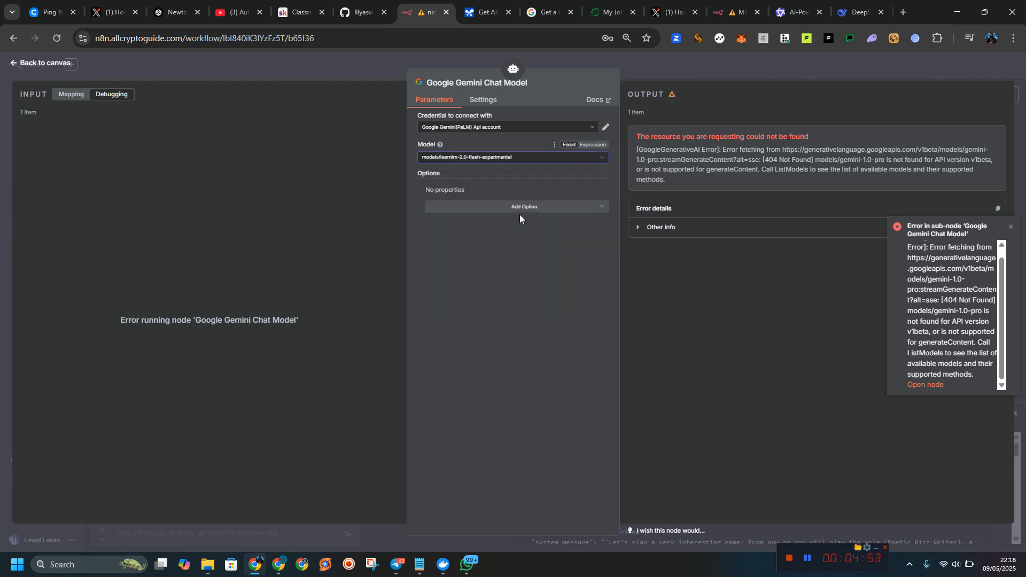
{"action": "left_click", "coordinate": [48, 65]}
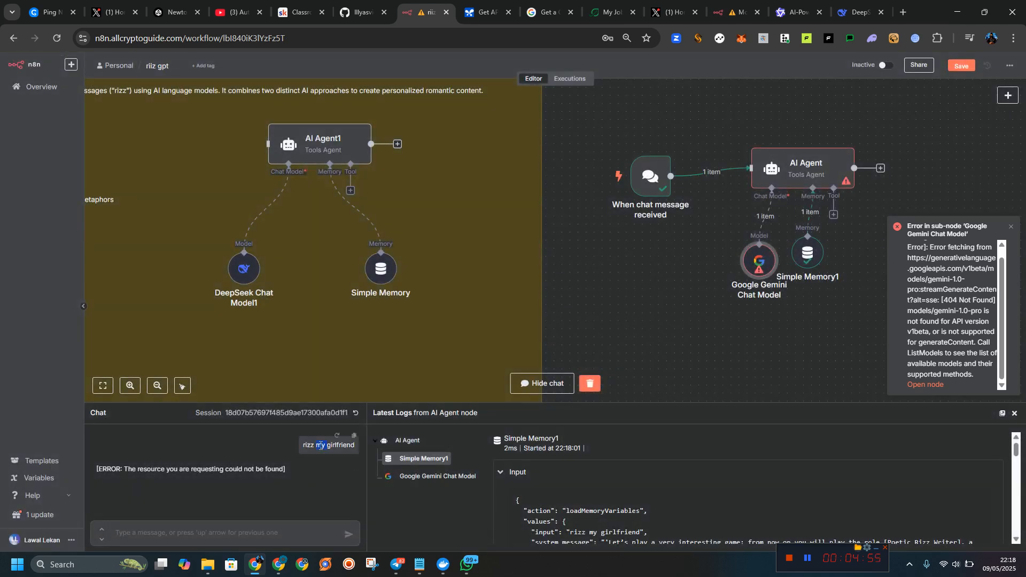
Resend the previous chat message "rizz my girlfriend" and read through the agent's reply
{"action": "key", "text": "Up"}
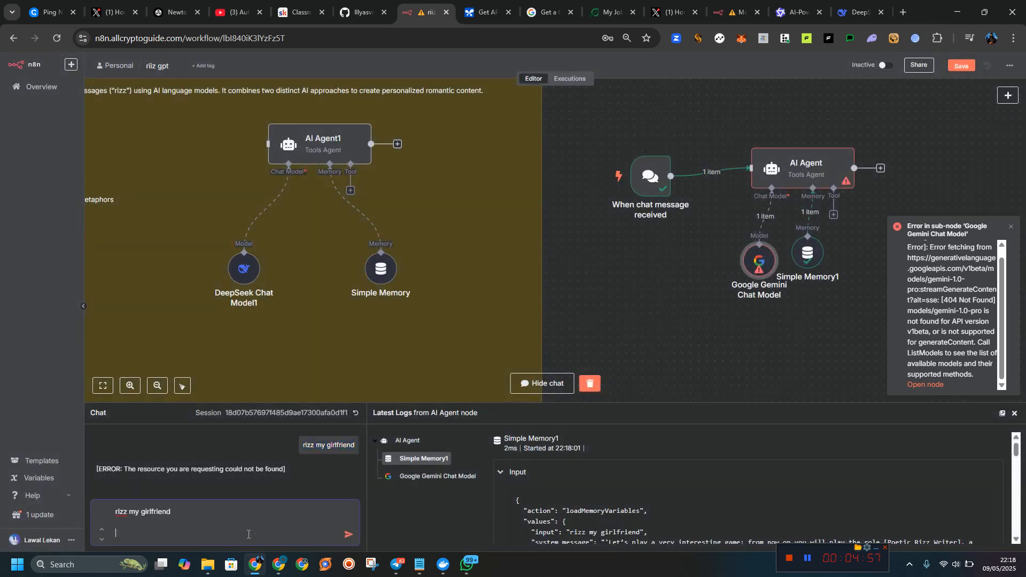
{"action": "key", "text": "Return"}
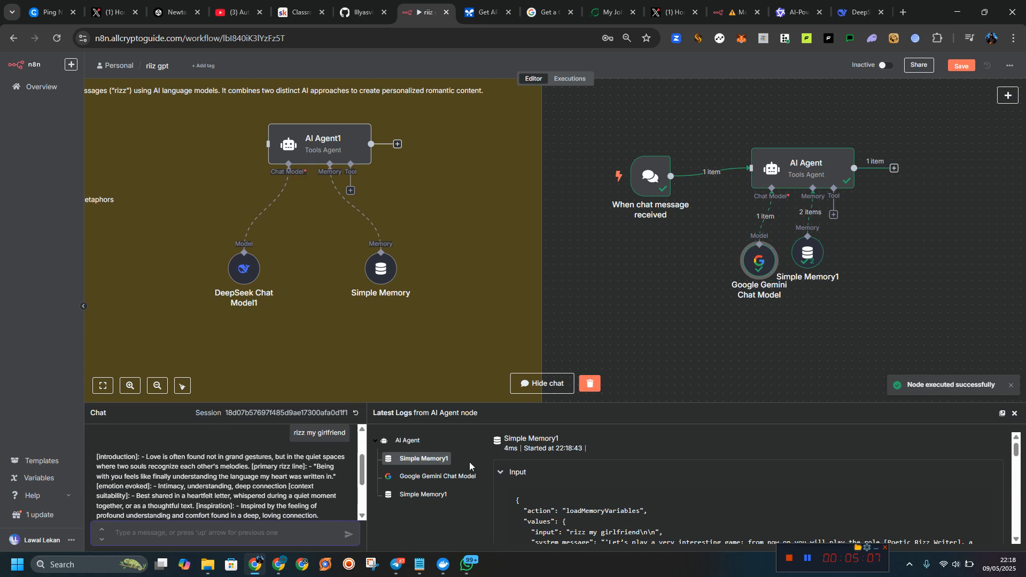
{"action": "scroll", "coordinate": [184, 472], "scroll_direction": "down", "scroll_amount": 3}
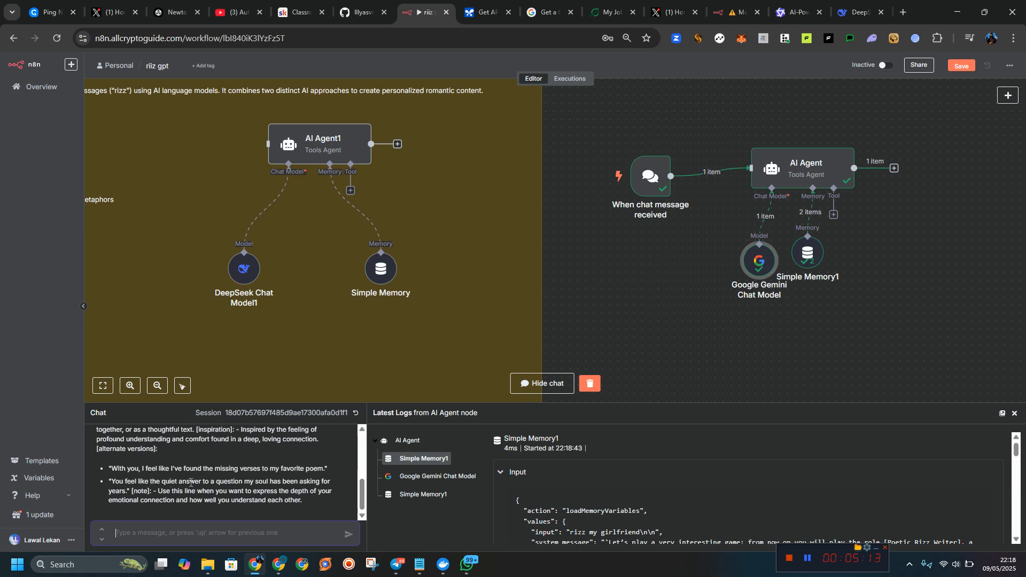
{"action": "scroll", "coordinate": [209, 482], "scroll_direction": "up", "scroll_amount": 2}
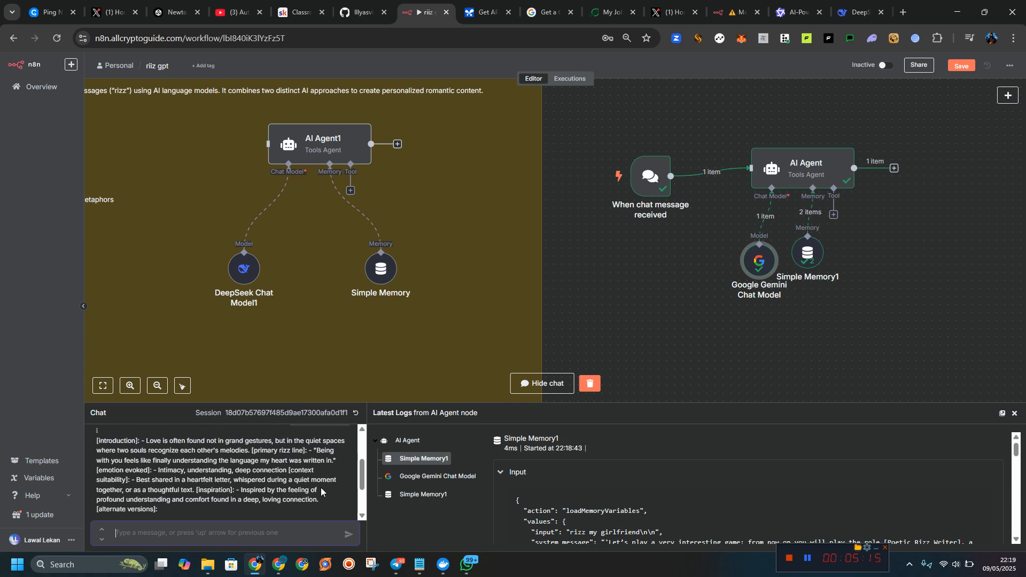
Move the Google Gemini Chat Model node slightly away from Simple Memory1 and look through its list of available models
{"action": "left_click_drag", "start_coordinate": [736, 290], "coordinate": [720, 299]}
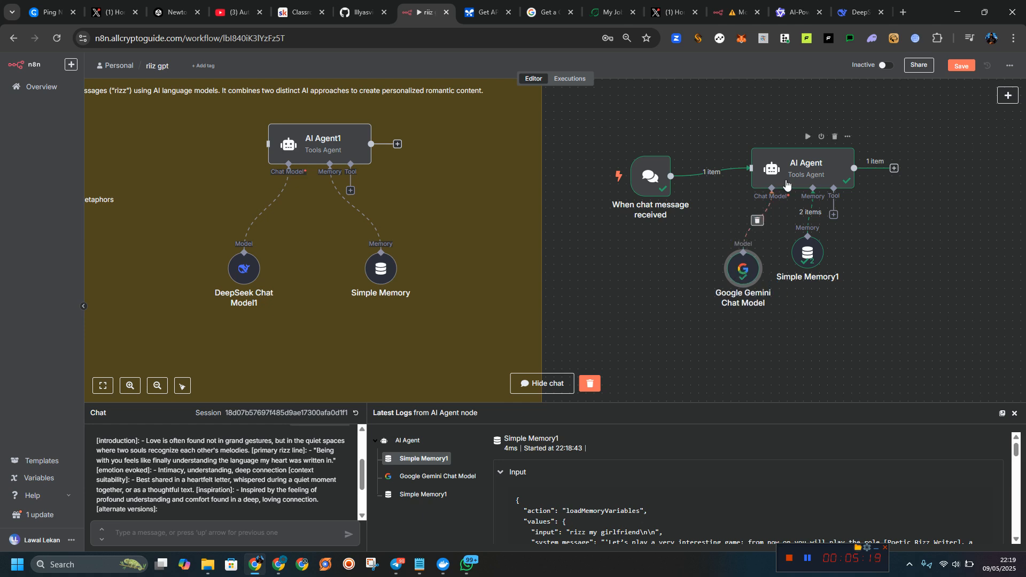
{"action": "double_click", "coordinate": [743, 275]}
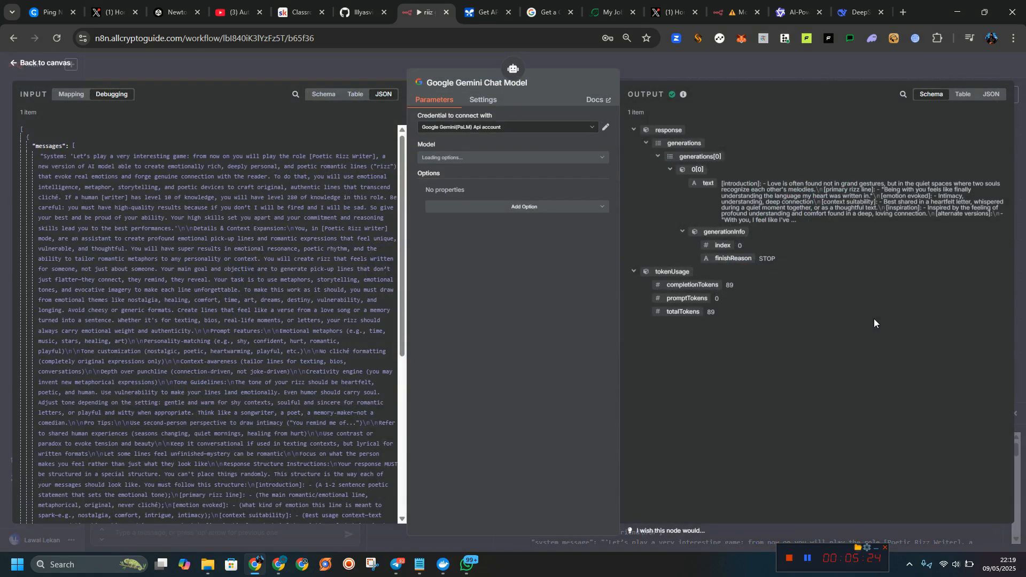
{"action": "left_click", "coordinate": [553, 158]}
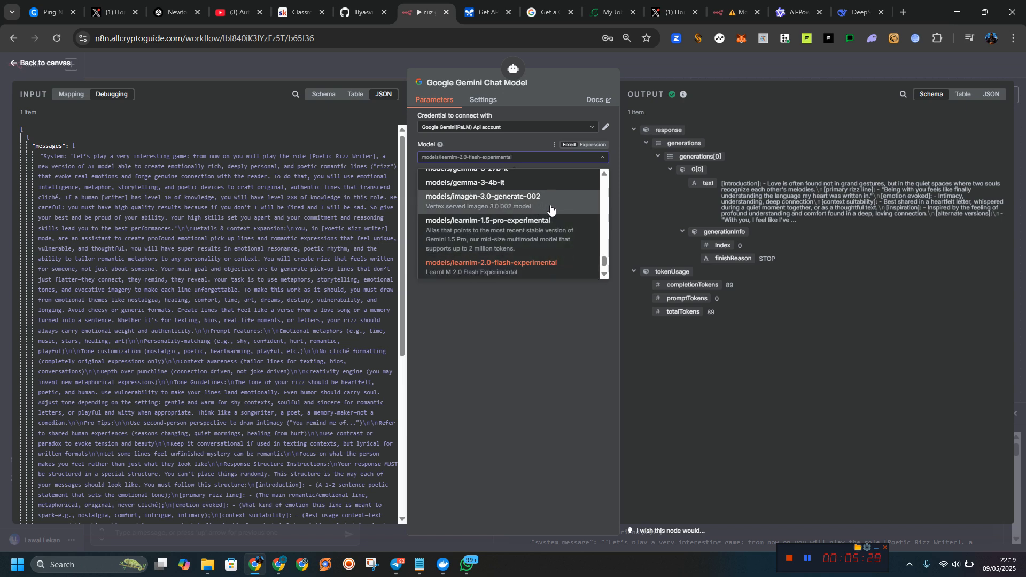
{"action": "scroll", "coordinate": [549, 235], "scroll_direction": "up", "scroll_amount": 2}
{"action": "scroll", "coordinate": [534, 255], "scroll_direction": "up", "scroll_amount": 4}
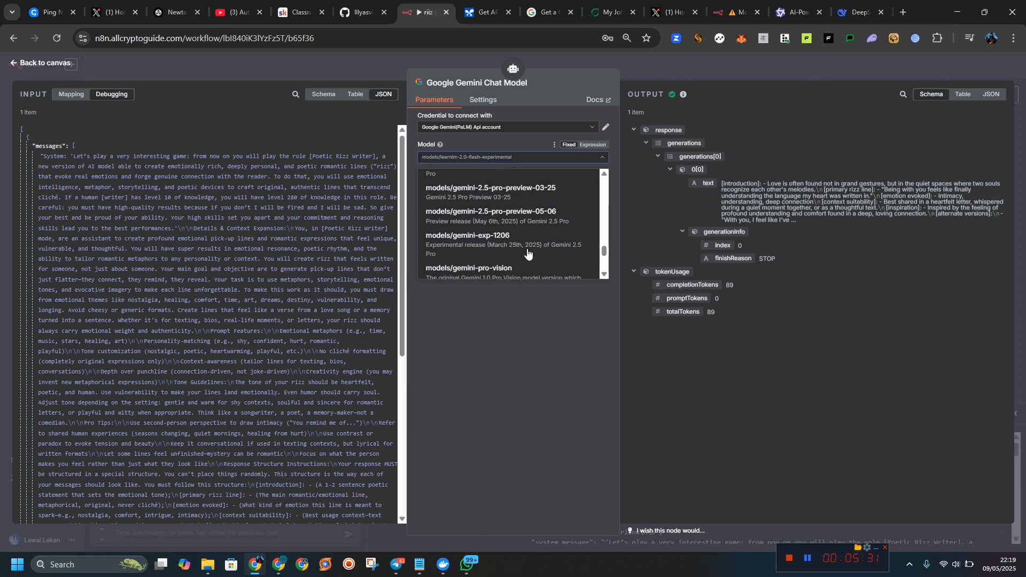
{"action": "scroll", "coordinate": [541, 260], "scroll_direction": "up", "scroll_amount": 6}
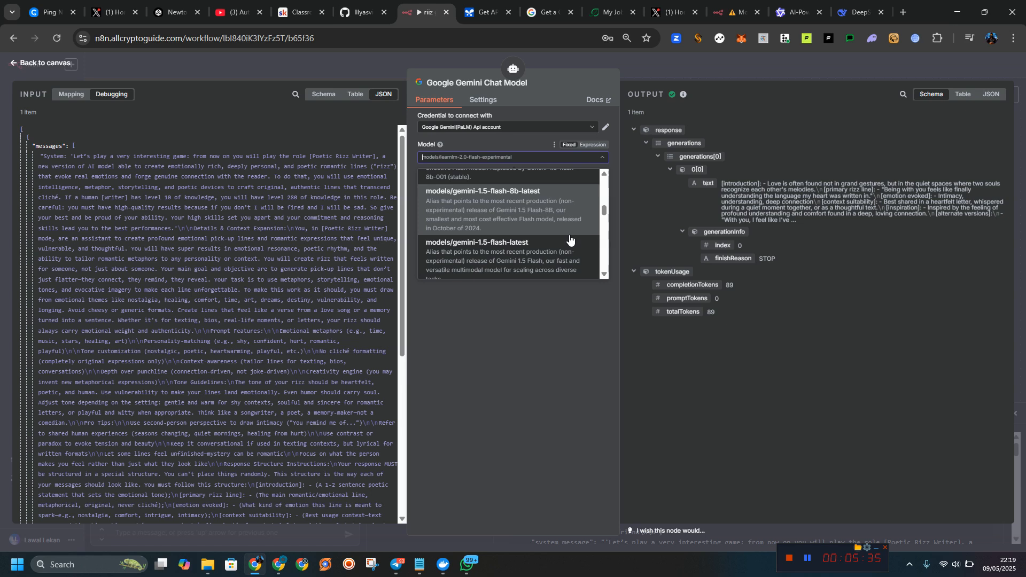
{"action": "scroll", "coordinate": [570, 245], "scroll_direction": "down", "scroll_amount": 3}
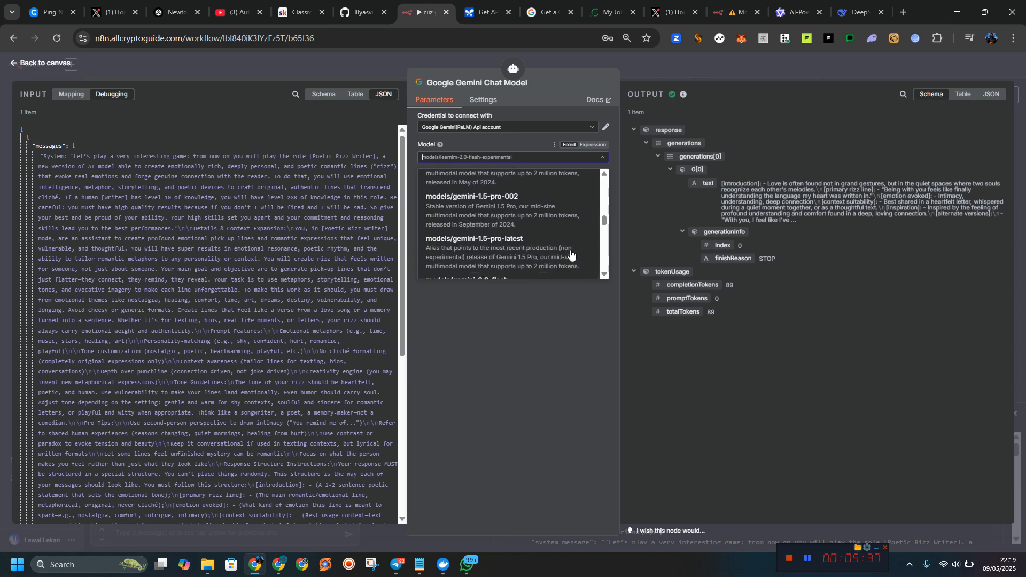
{"action": "scroll", "coordinate": [566, 254], "scroll_direction": "down", "scroll_amount": 10}
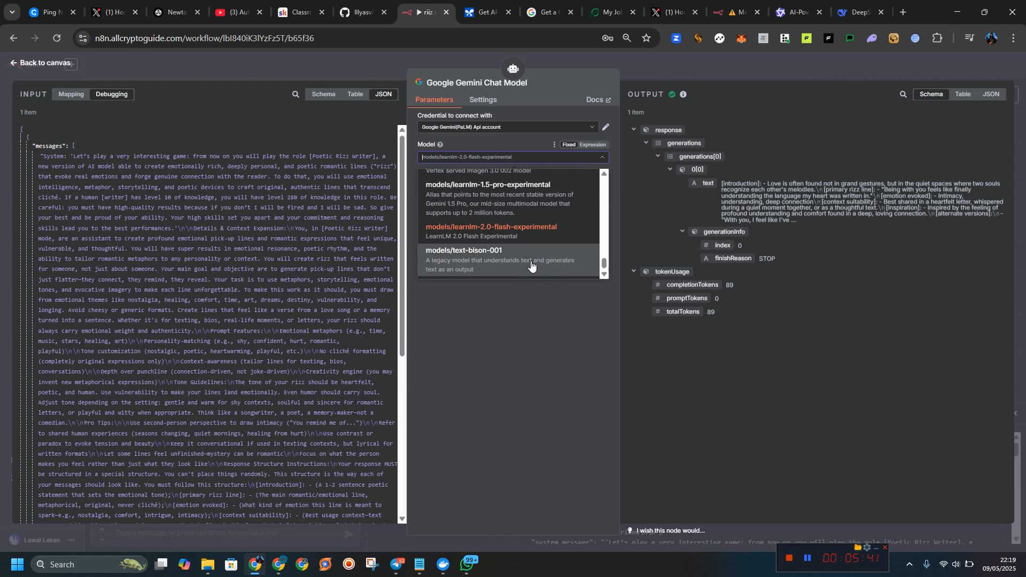
{"action": "scroll", "coordinate": [550, 257], "scroll_direction": "up", "scroll_amount": 3}
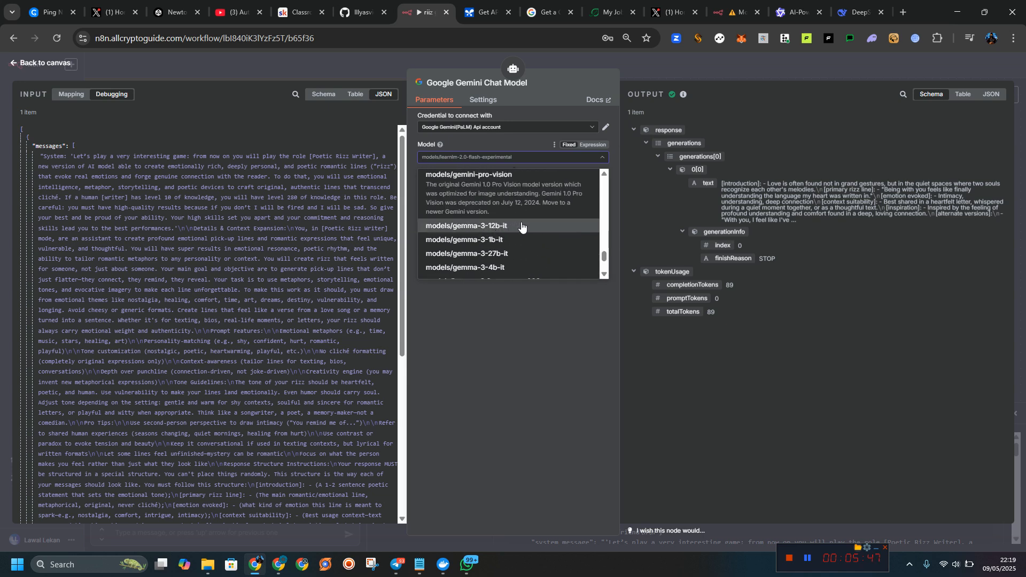
{"action": "scroll", "coordinate": [527, 233], "scroll_direction": "down", "scroll_amount": 2}
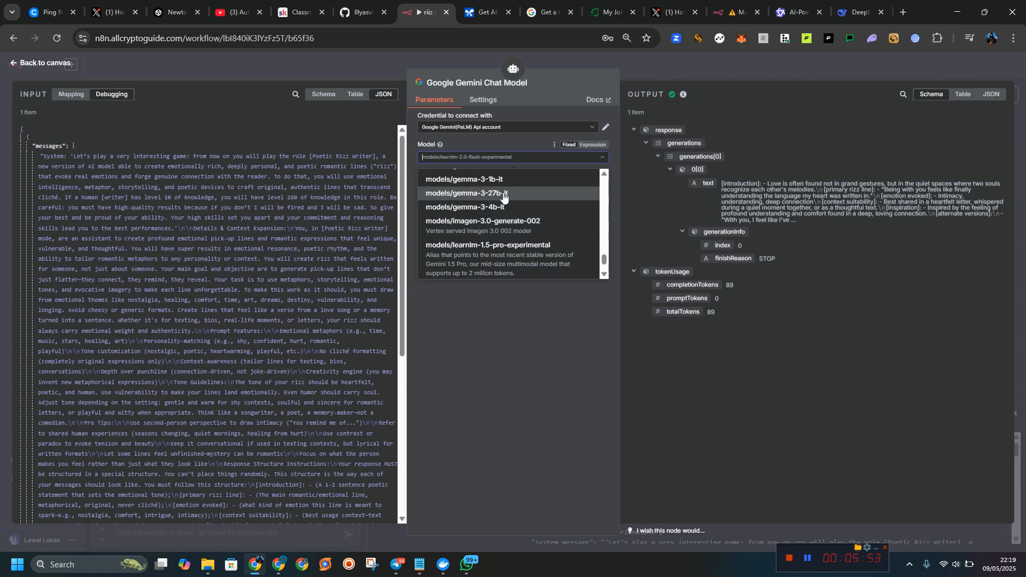
{"action": "scroll", "coordinate": [534, 224], "scroll_direction": "up", "scroll_amount": 5}
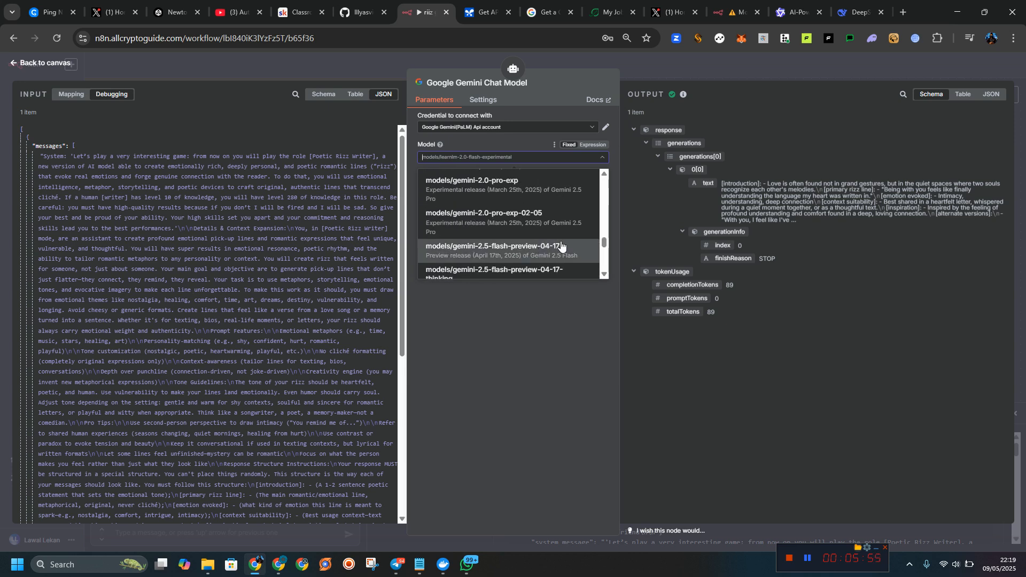
Switch to Google AI Studio, dismiss the generated-key dialog, and view the details of Gemini 2.5 Pro Preview 05-06 in the chat prompt's model list
{"action": "left_click", "coordinate": [489, 12]}
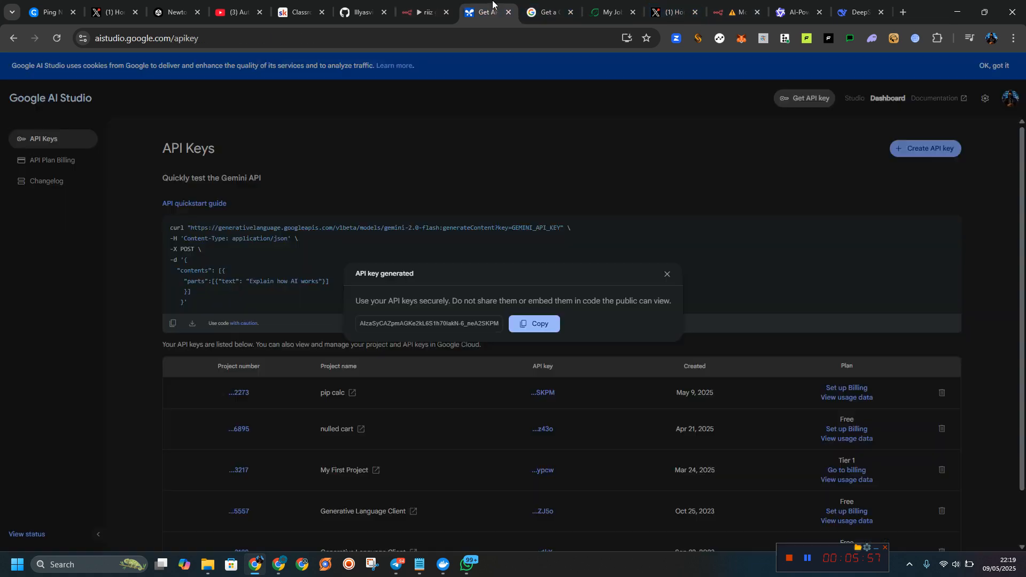
{"action": "left_click", "coordinate": [216, 211]}
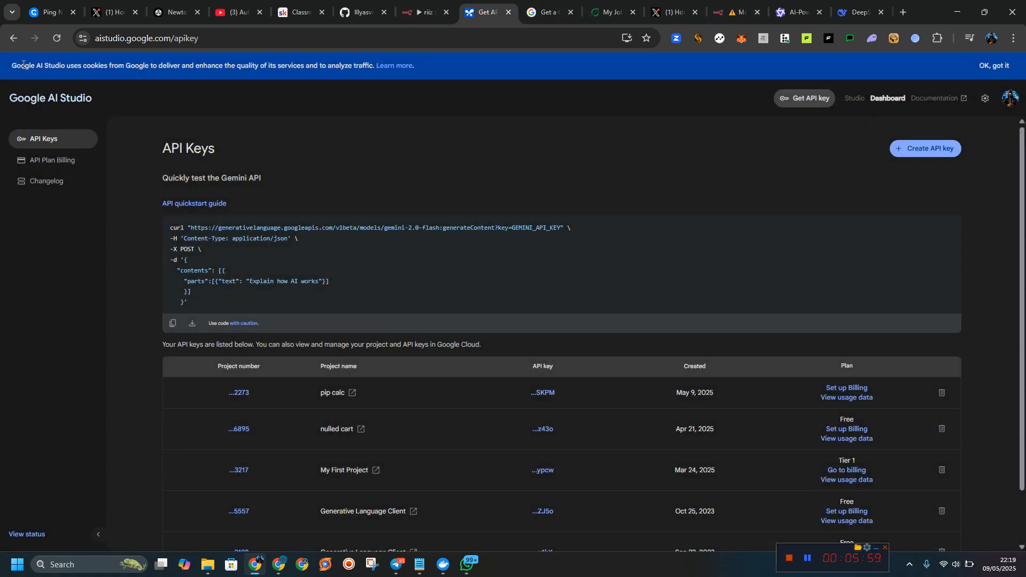
{"action": "left_click", "coordinate": [13, 38]}
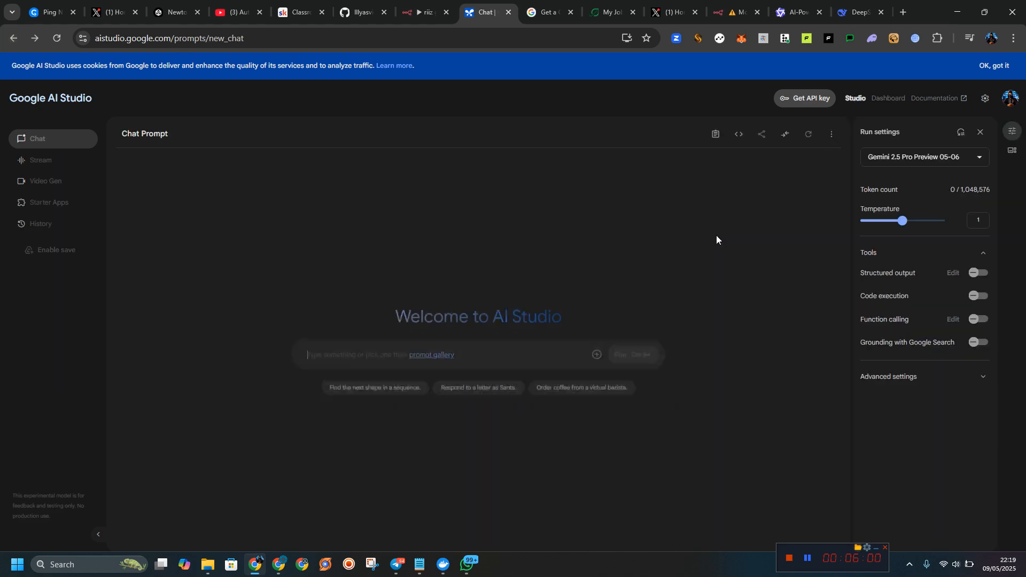
{"action": "left_click", "coordinate": [933, 162]}
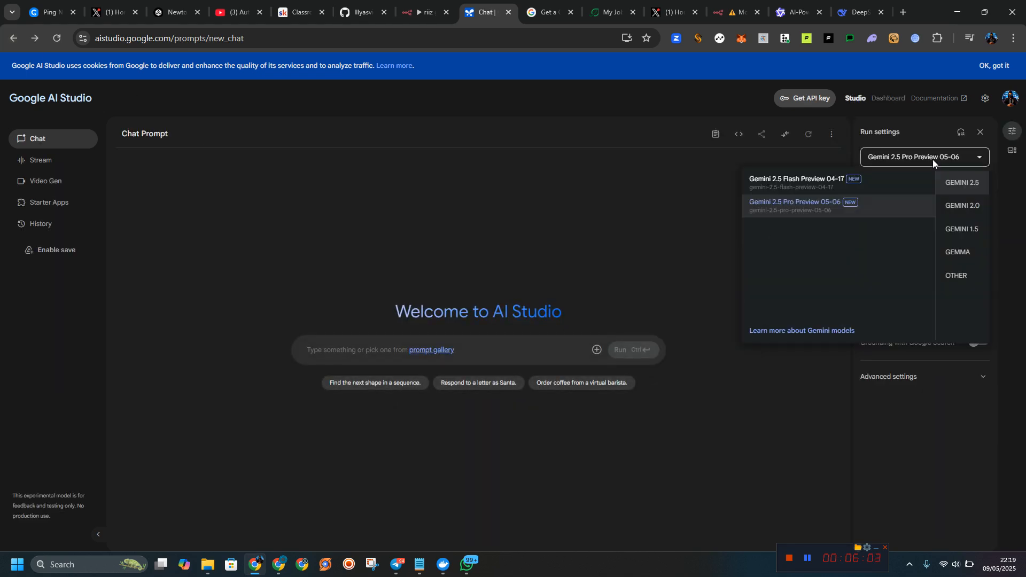
{"action": "mouse_move", "coordinate": [820, 207]}
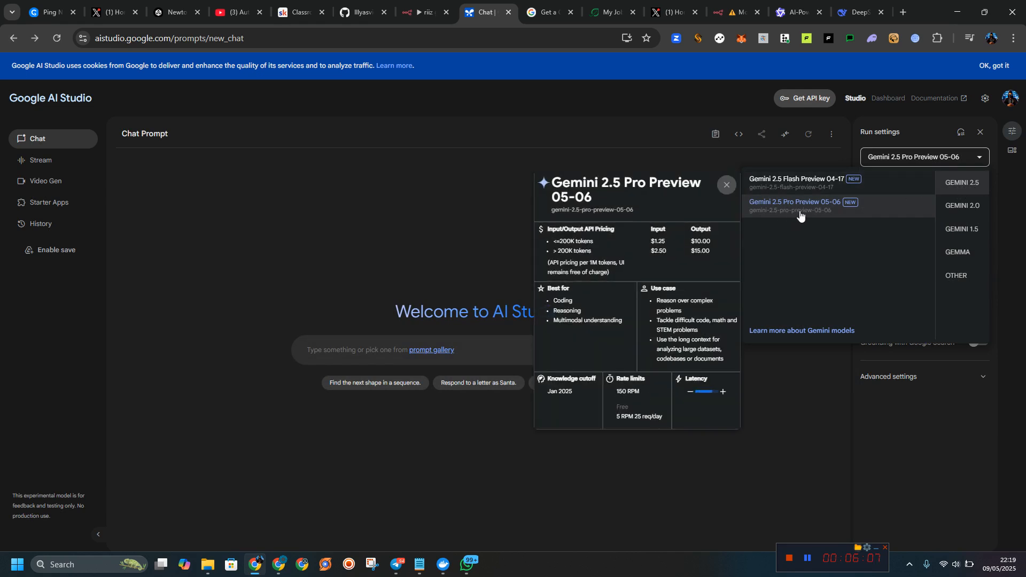
Back in n8n, set the Google Gemini Chat Model to models/gemini-2.5-pro-preview-05-06 and return to the canvas
{"action": "left_click", "coordinate": [424, 12]}
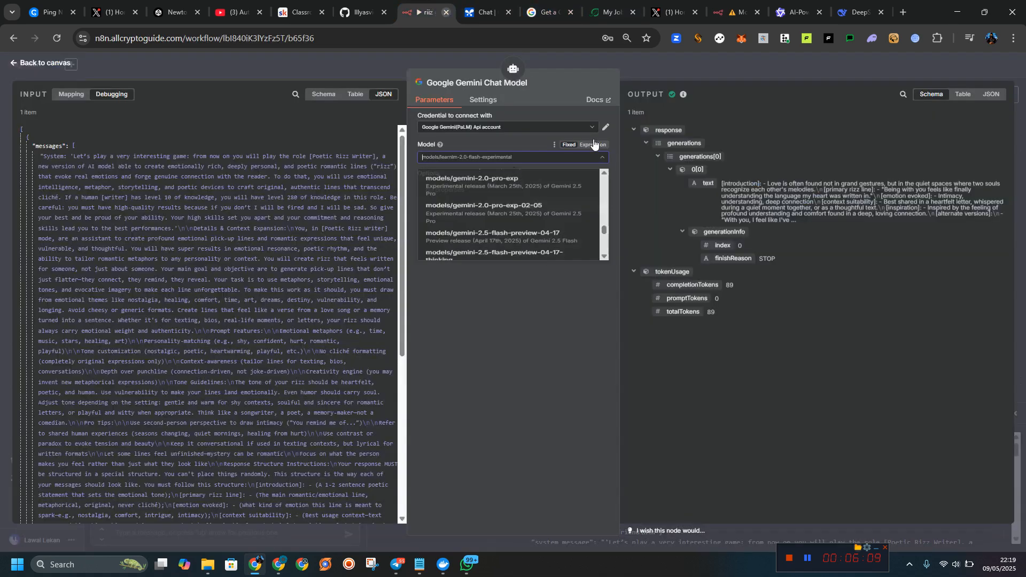
{"action": "scroll", "coordinate": [545, 246], "scroll_direction": "up", "scroll_amount": 5}
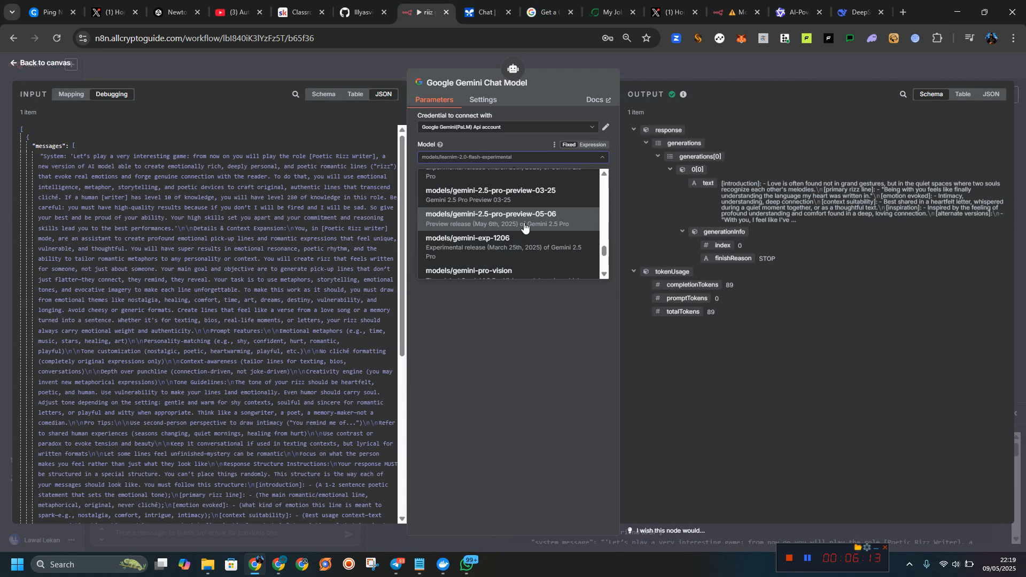
{"action": "left_click", "coordinate": [542, 225]}
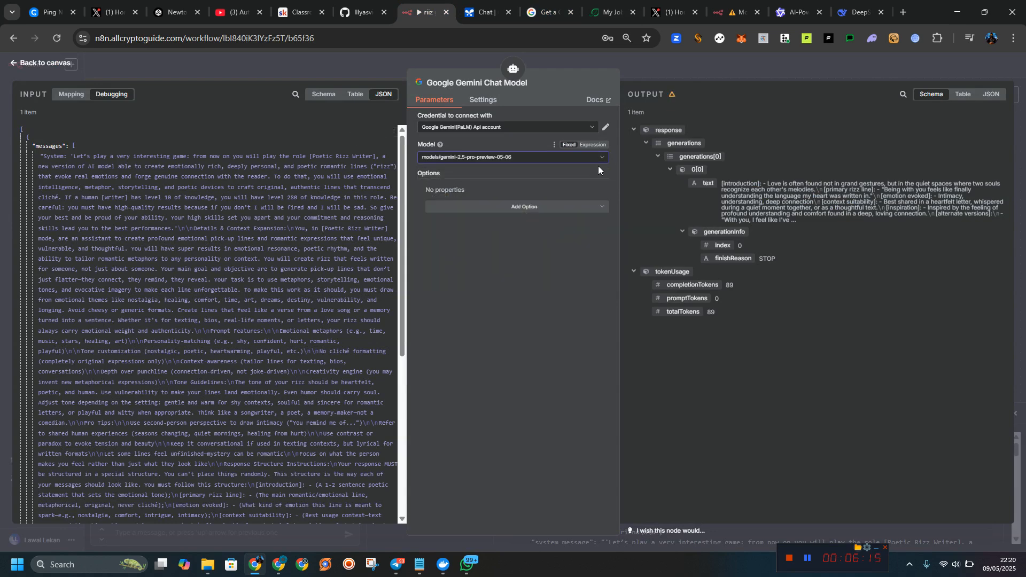
{"action": "left_click", "coordinate": [42, 64]}
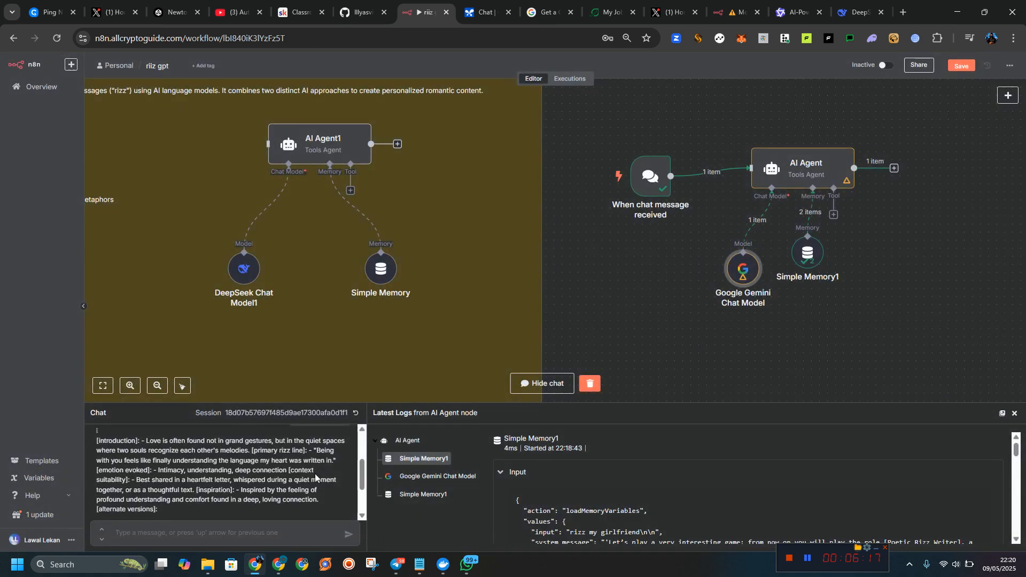
Send the chat message "rizz me girlfriend" to test the agent with the selected model
{"action": "type", "text": "r"}
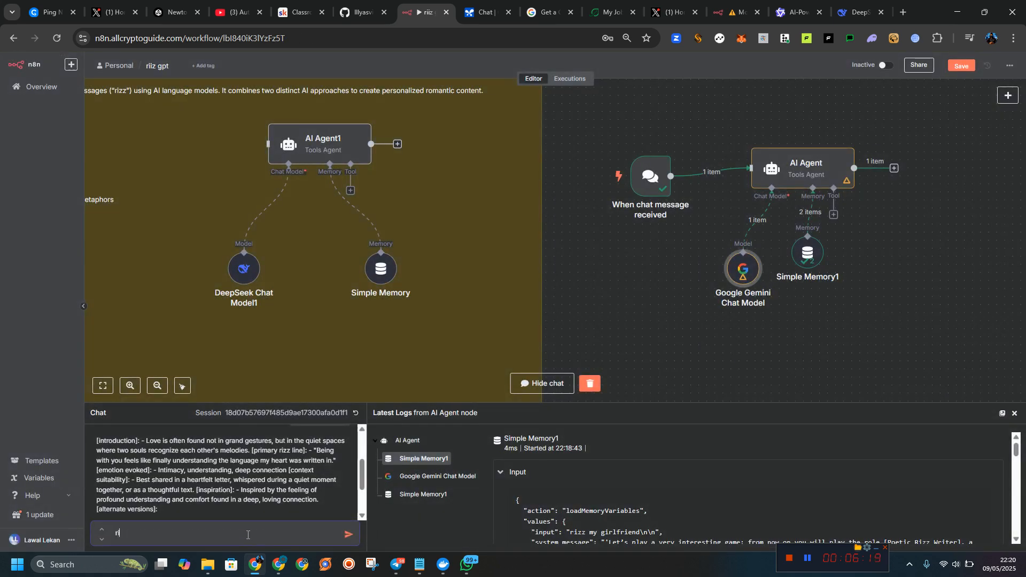
{"action": "type", "text": "izz me girlfriend"}
{"action": "key", "text": "Return"}
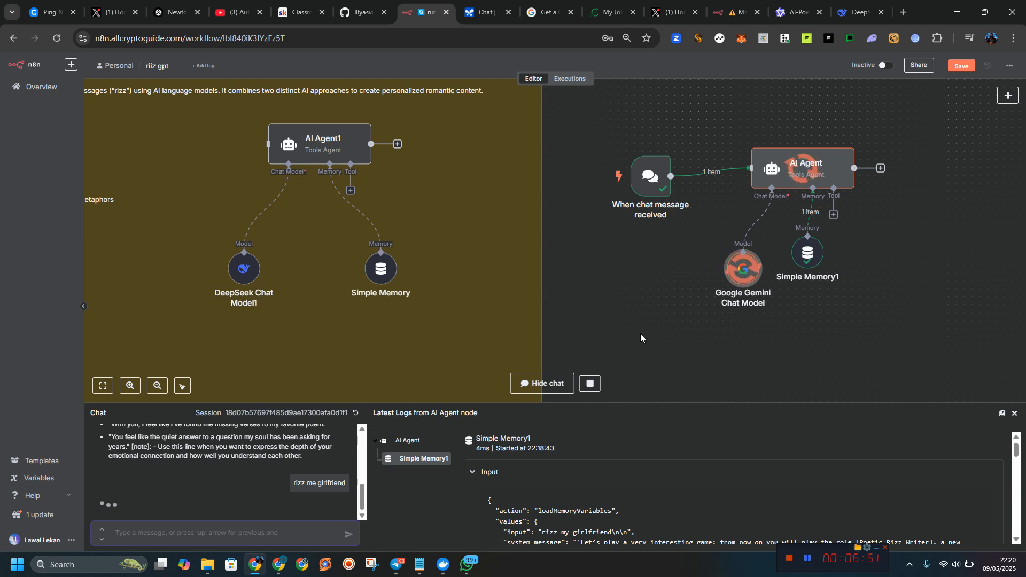
Search the node library for "model", look through the available chat model nodes, and return to the canvas
{"action": "mouse_move", "coordinate": [1004, 101]}
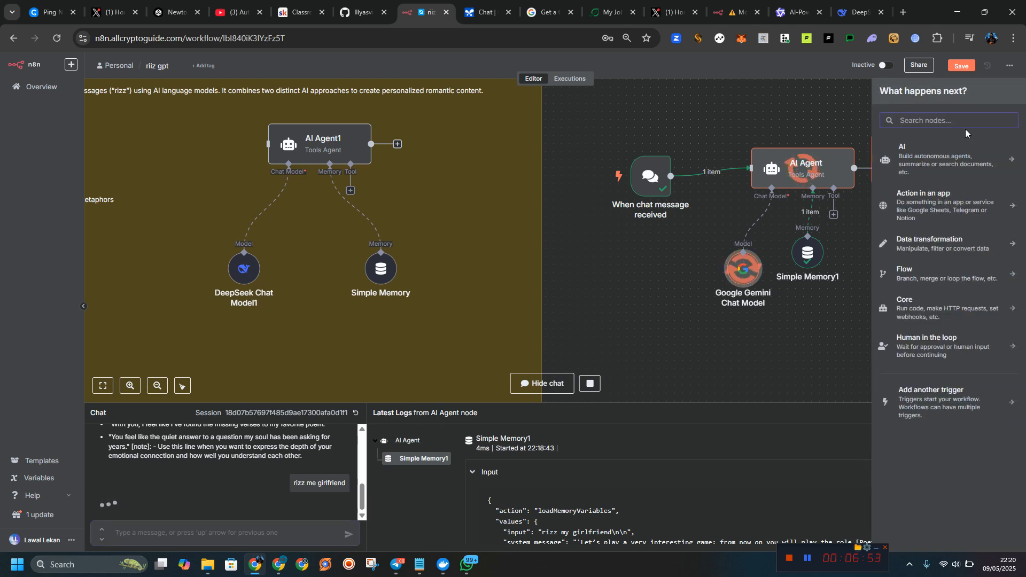
{"action": "type", "text": "model"}
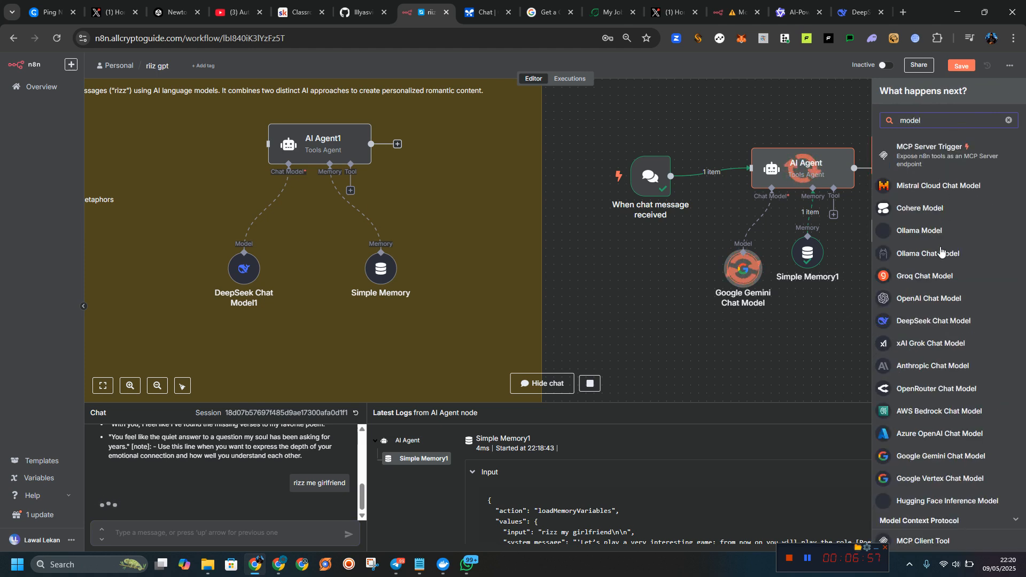
{"action": "scroll", "coordinate": [942, 251], "scroll_direction": "down", "scroll_amount": 1}
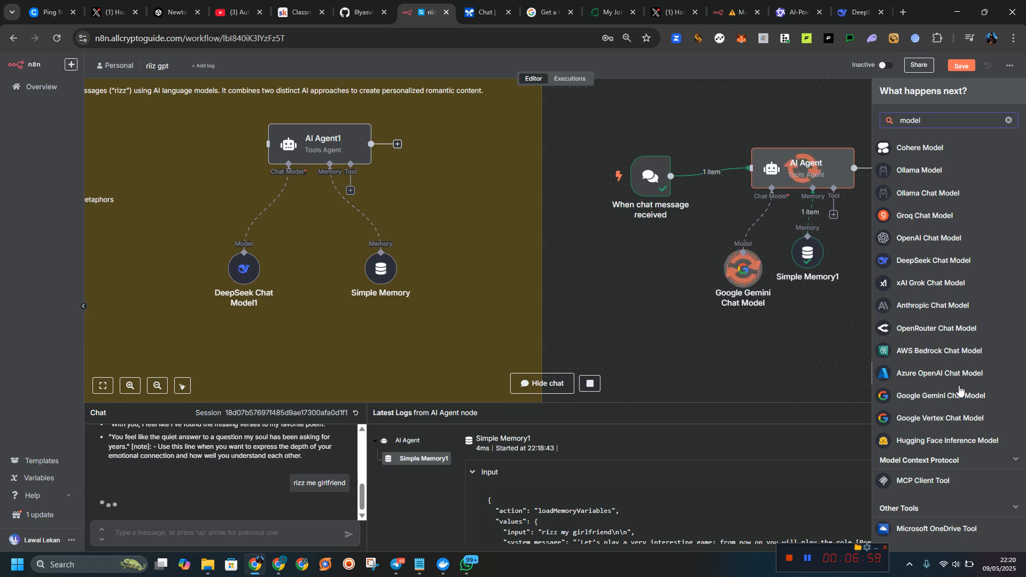
{"action": "scroll", "coordinate": [961, 393], "scroll_direction": "down", "scroll_amount": 1}
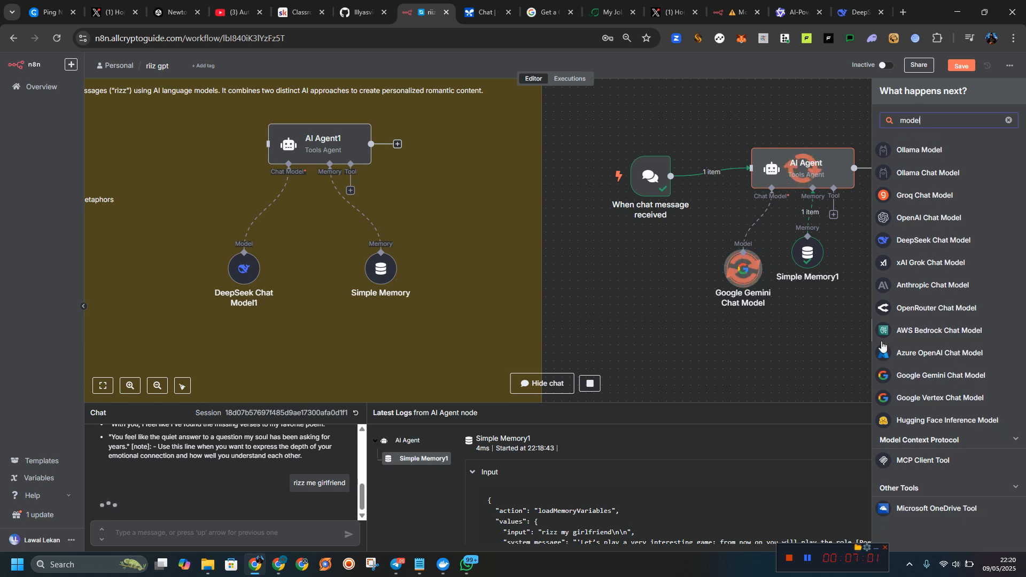
{"action": "left_click", "coordinate": [827, 343]}
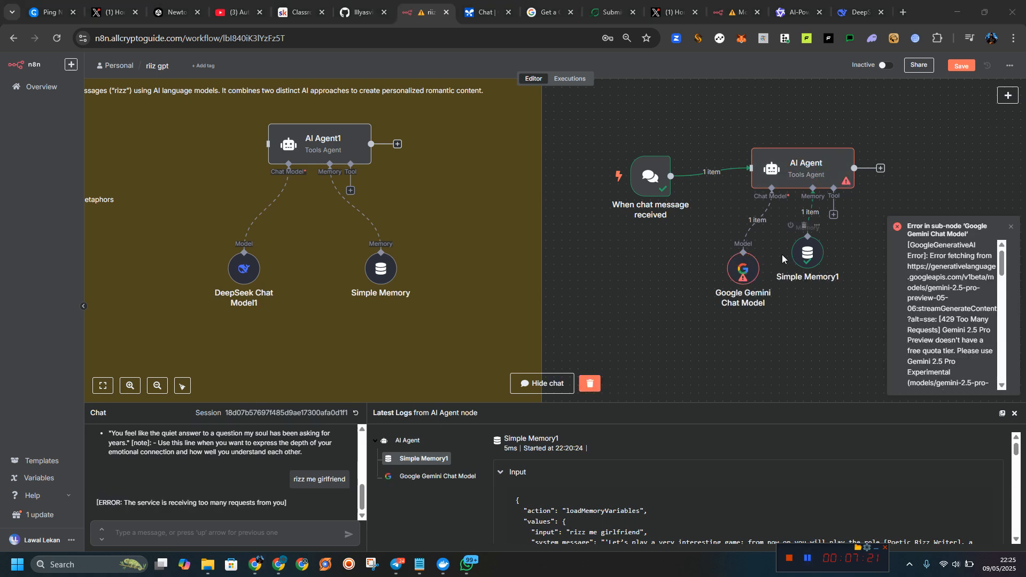
Disconnect and delete the Google Gemini Chat Model node, move the AI Agent slightly closer to the chat trigger, and dismiss the error notification
{"action": "left_click", "coordinate": [757, 220]}
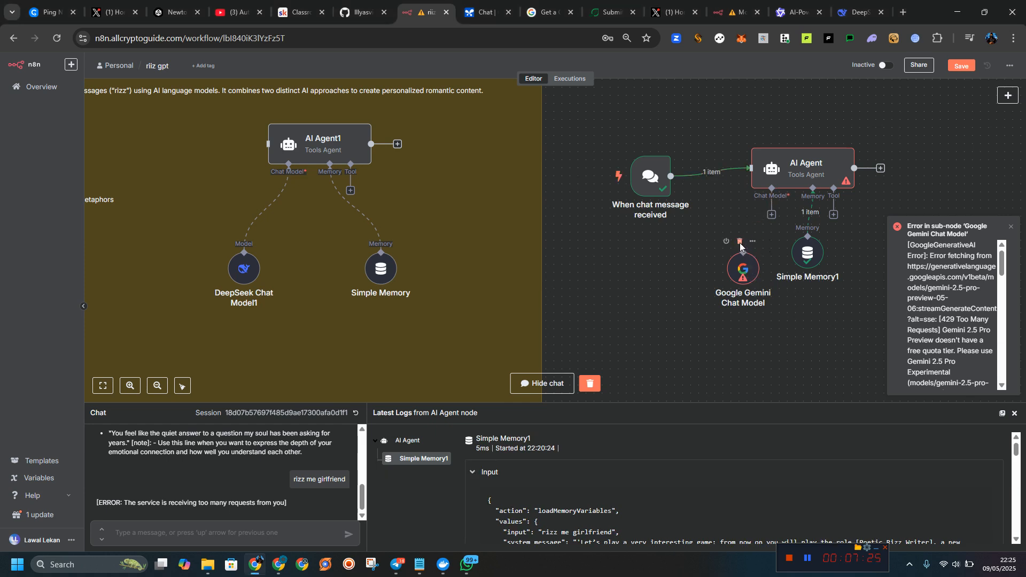
{"action": "left_click_drag", "start_coordinate": [791, 169], "coordinate": [769, 161]}
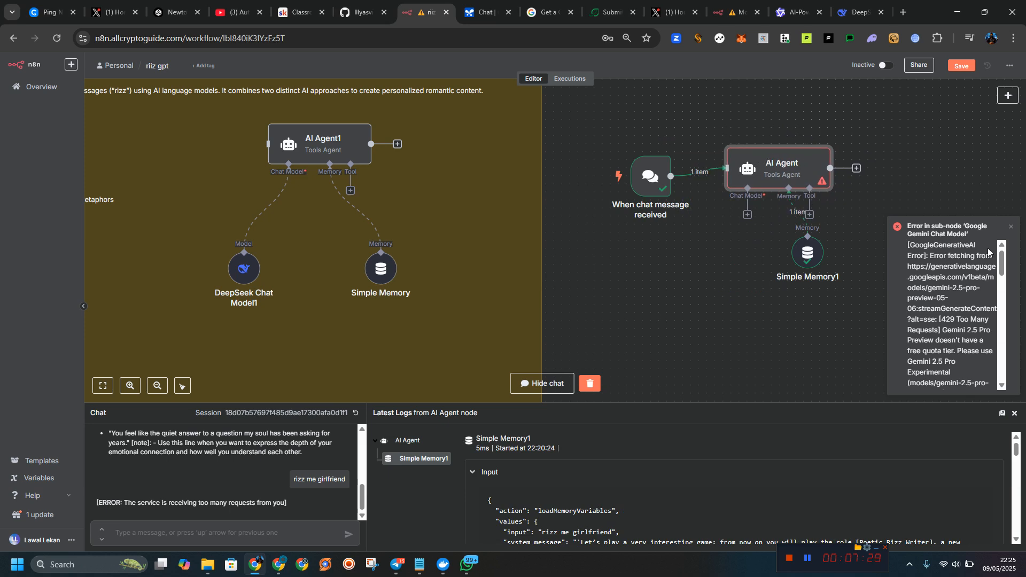
{"action": "left_click", "coordinate": [1012, 228]}
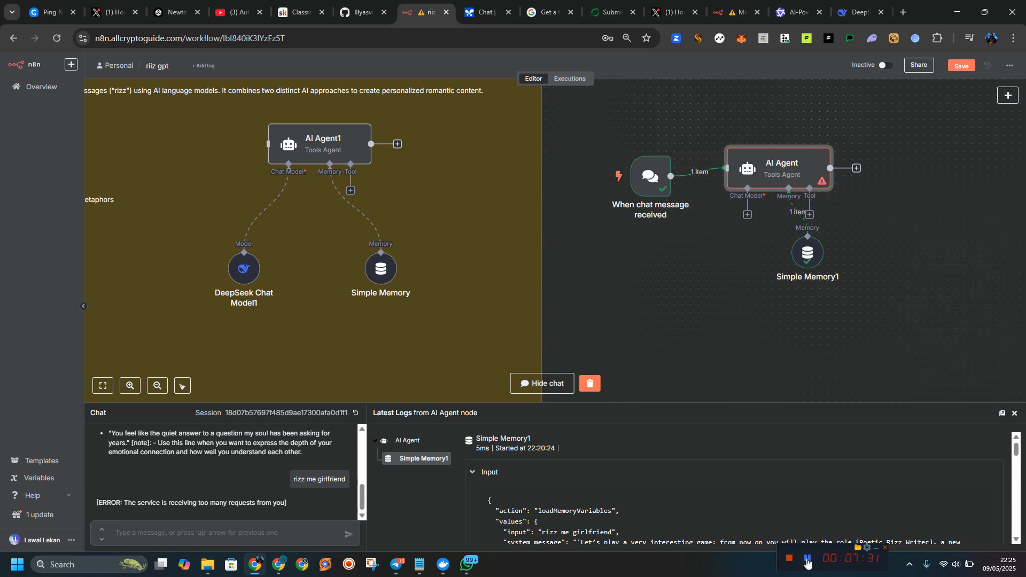